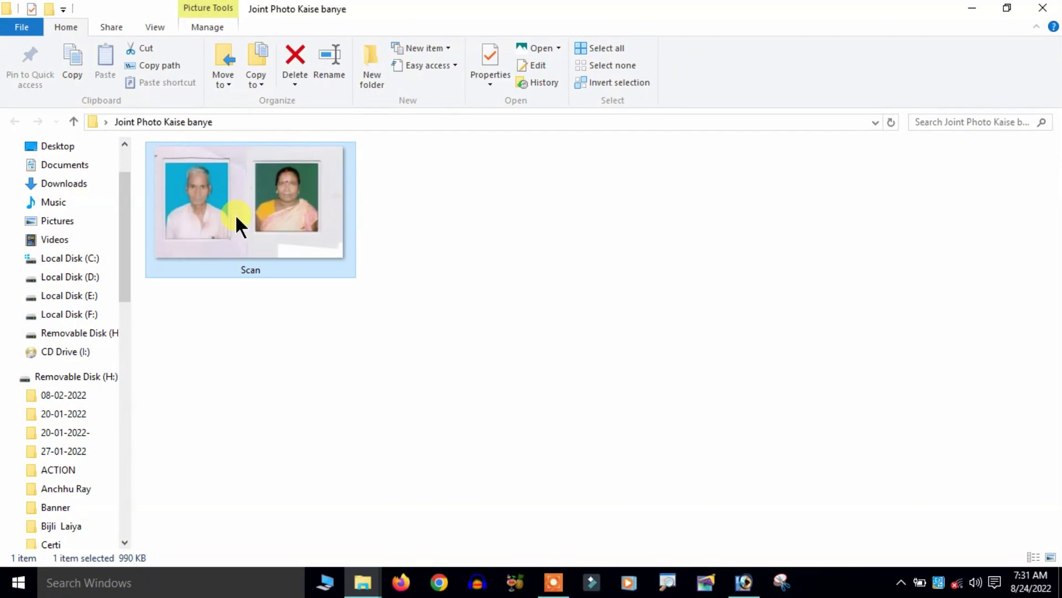
# Open the Scan image from the Joint Photo Kaise banye folder in Photoshop at full size.
pyautogui.moveTo(233, 208)
pyautogui.mouseDown()
pyautogui.moveTo(738, 590)
pyautogui.moveTo(545, 273)
pyautogui.mouseUp()
pyautogui.click(609, 80)
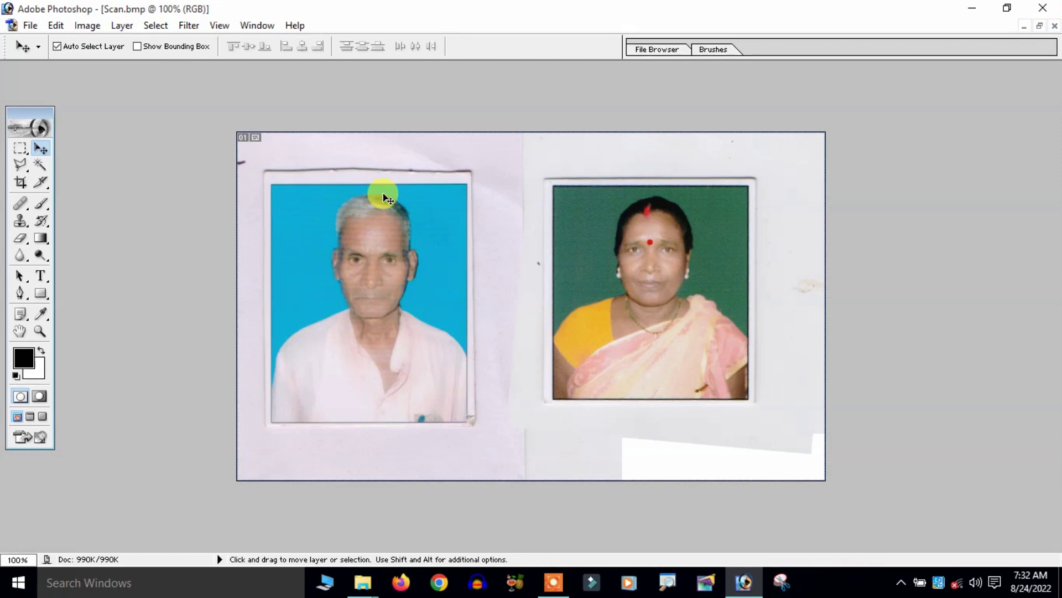
# Show the Layers palette and float Scan.bmp in its own window, moved lower right.
pyautogui.click(257, 25)
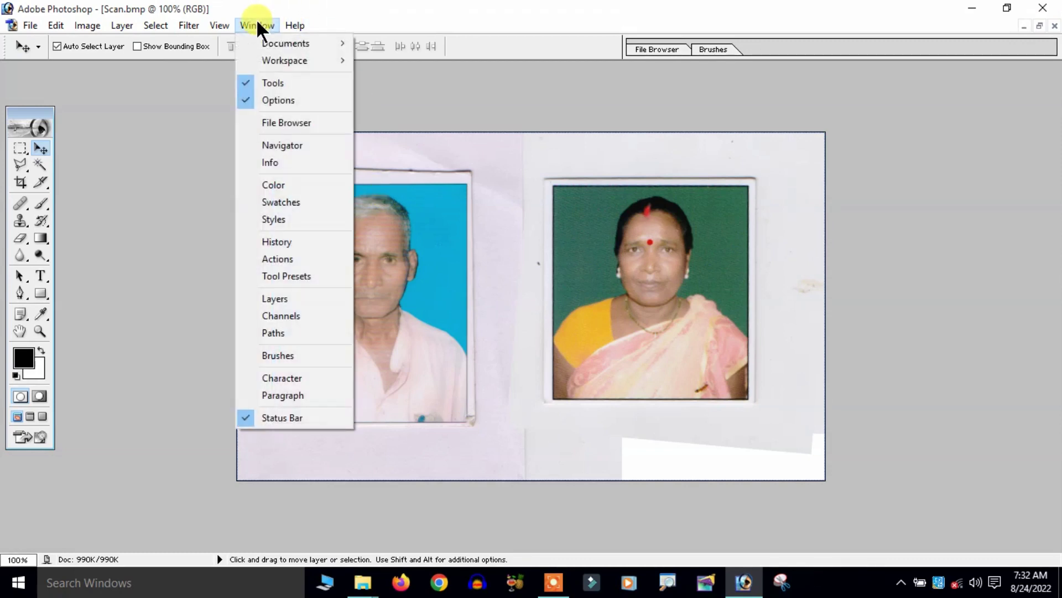
pyautogui.click(313, 299)
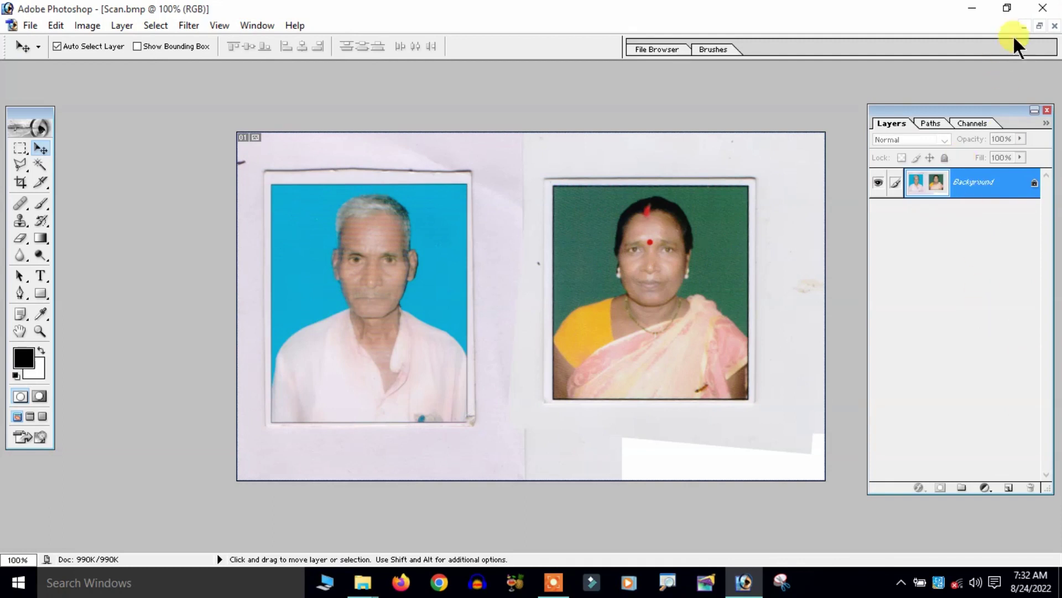
pyautogui.click(1039, 25)
pyautogui.moveTo(513, 67)
pyautogui.mouseDown()
pyautogui.moveTo(545, 265)
pyautogui.moveTo(522, 119)
pyautogui.moveTo(541, 111)
pyautogui.mouseUp()
# Duplicate Scan.bmp as a Scan copy document and reposition its window.
pyautogui.rightClick(458, 114)
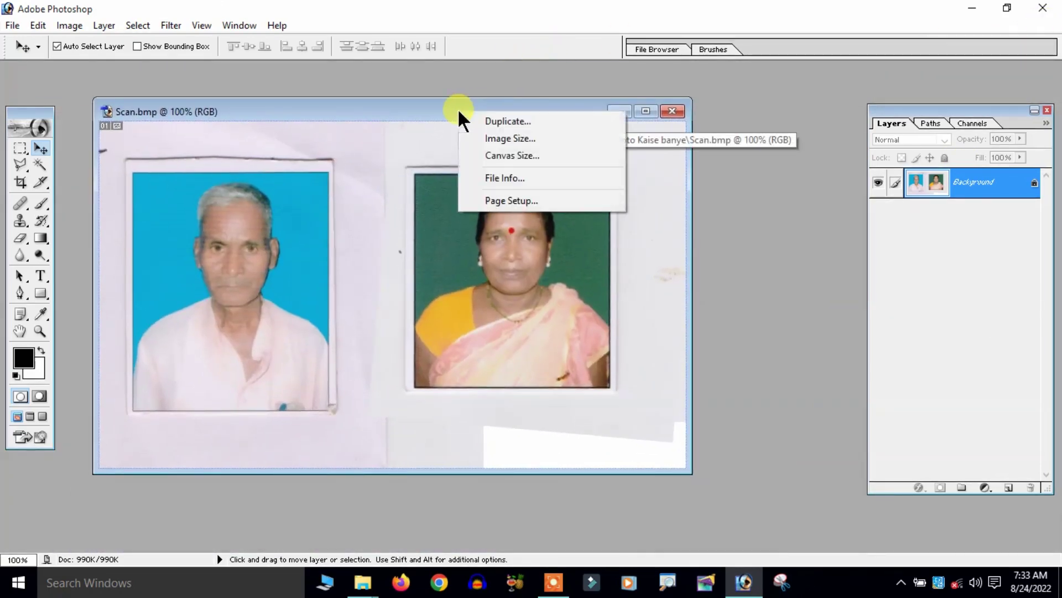
pyautogui.click(479, 127)
pyautogui.click(642, 279)
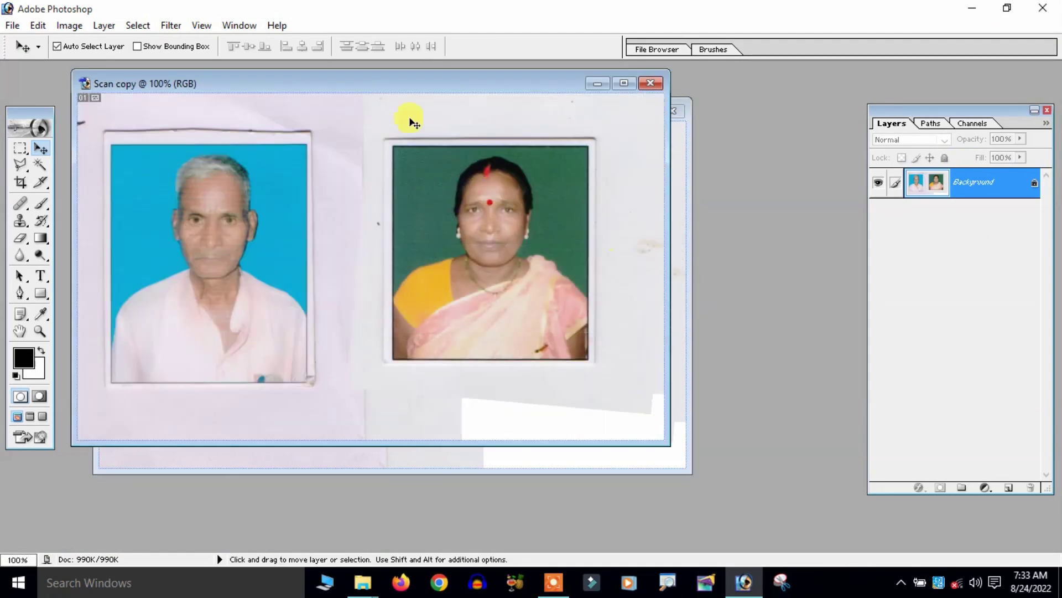
pyautogui.moveTo(363, 93)
pyautogui.mouseDown()
pyautogui.moveTo(605, 78)
pyautogui.moveTo(426, 136)
pyautogui.mouseUp()
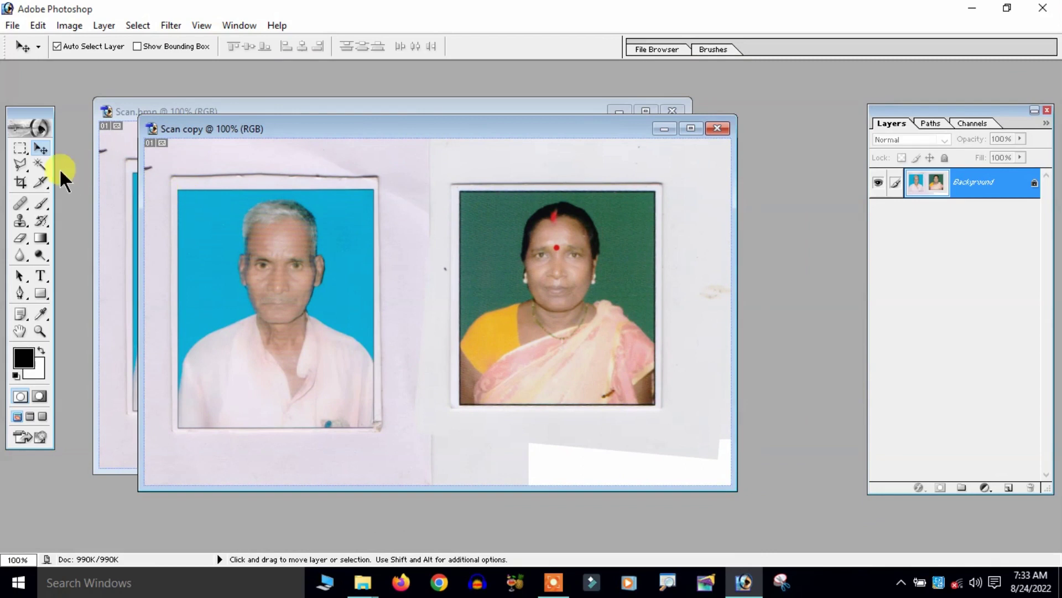
# Crop the Scan copy down to the man's photo.
pyautogui.click(21, 181)
pyautogui.moveTo(183, 193); pyautogui.dragTo(371, 425)
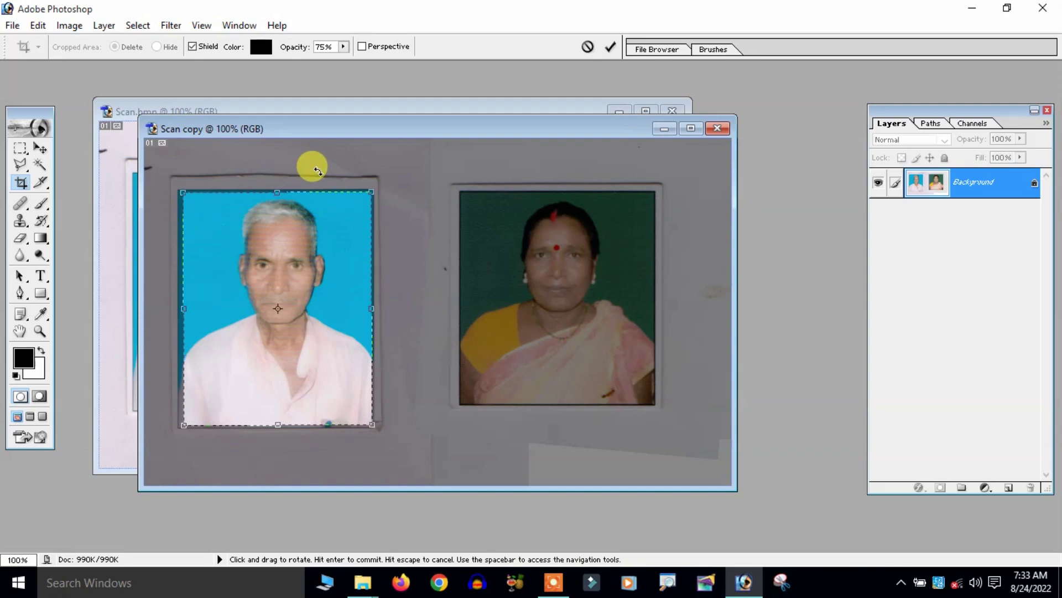
pyautogui.doubleClick(315, 237)
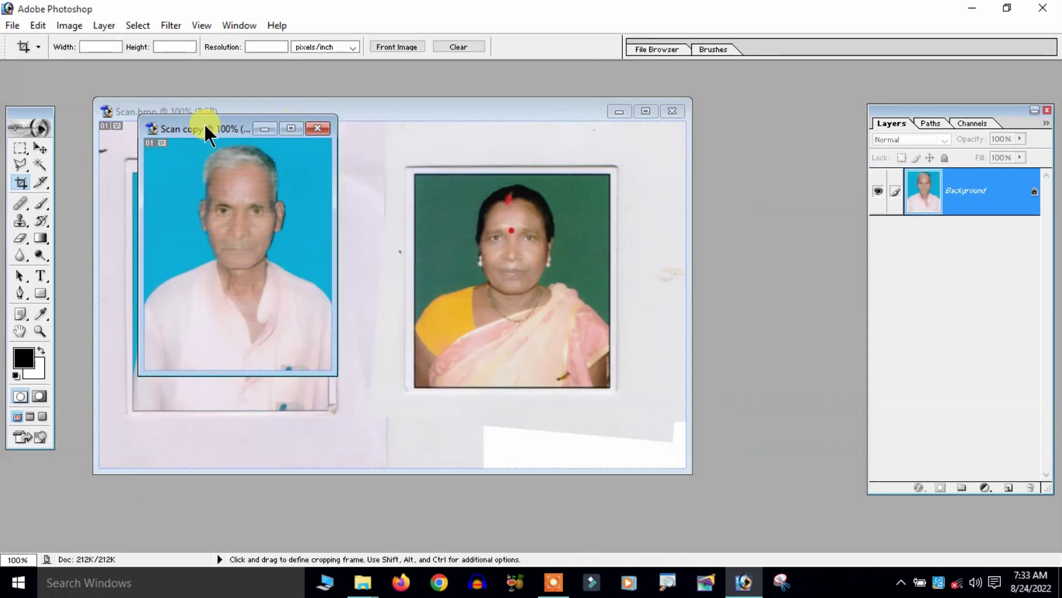
pyautogui.moveTo(207, 133); pyautogui.dragTo(402, 140)
# Crop the original Scan.bmp down to the woman's photo and zoom it to 75%.
pyautogui.scroll(-2, 398, 192)
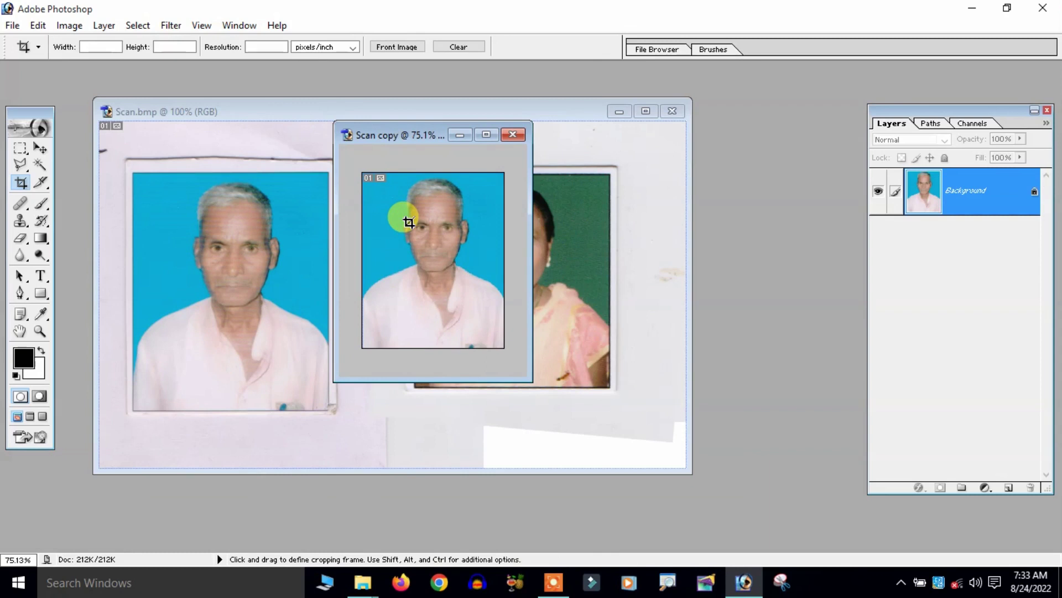
pyautogui.click(536, 244)
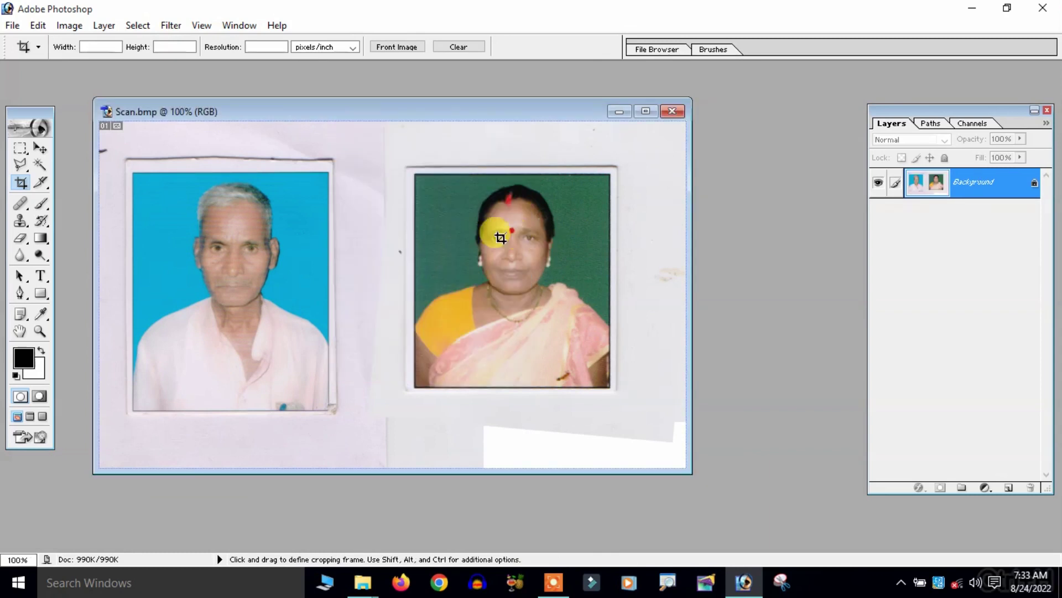
pyautogui.moveTo(416, 174); pyautogui.dragTo(606, 384)
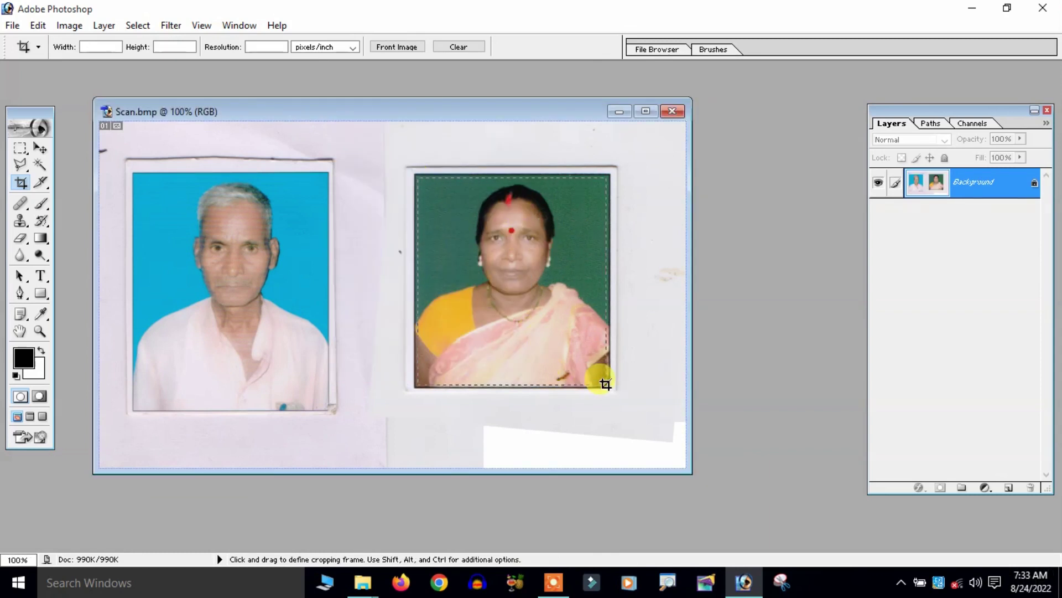
pyautogui.doubleClick(564, 226)
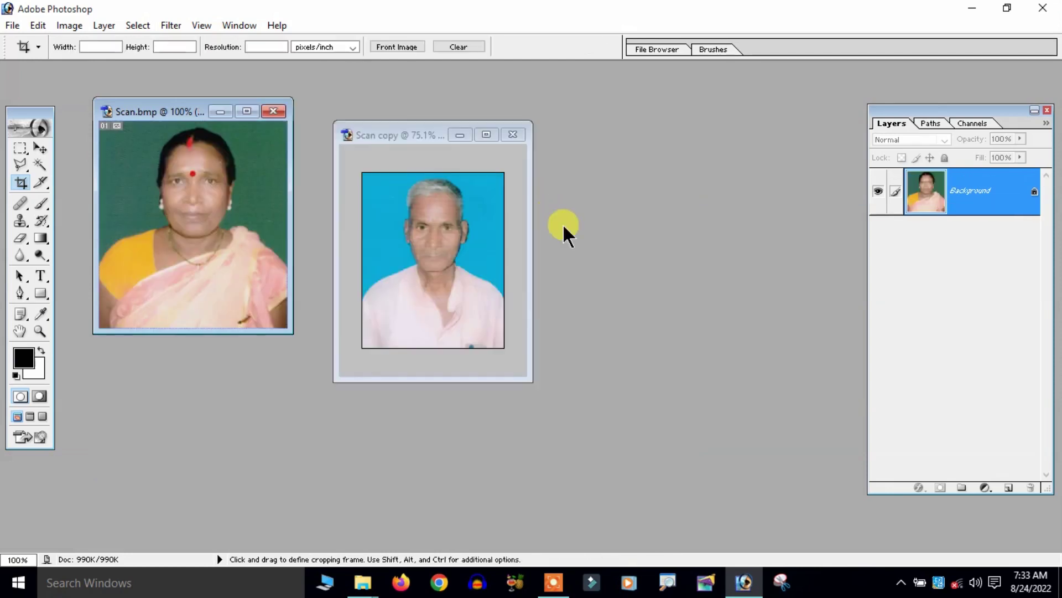
pyautogui.hotkey('ctrl', 'alt', '-')
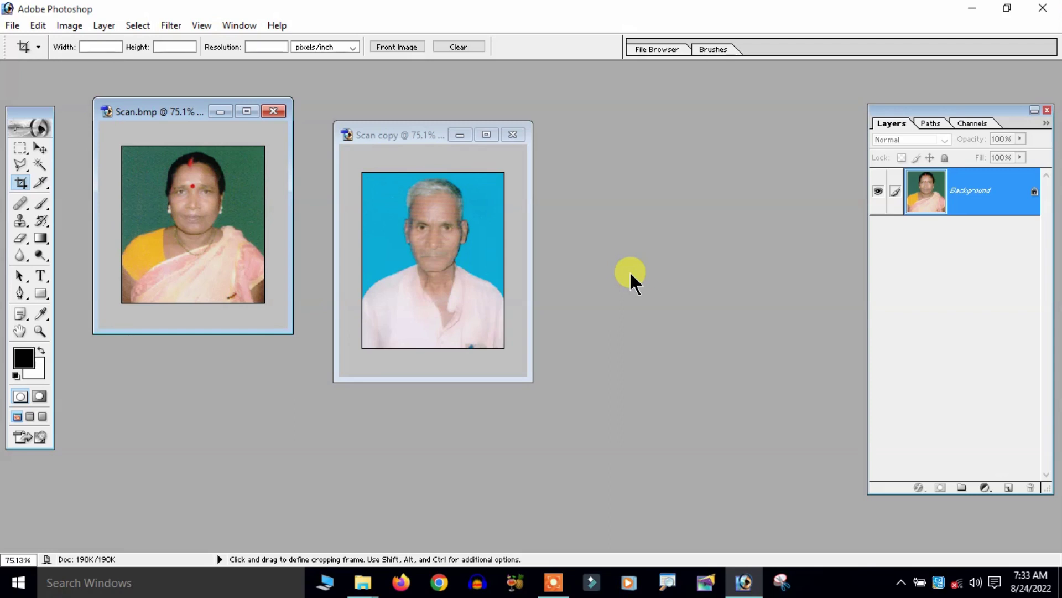
# Start a new Custom-preset document with width and height measured in inches.
pyautogui.click(12, 26)
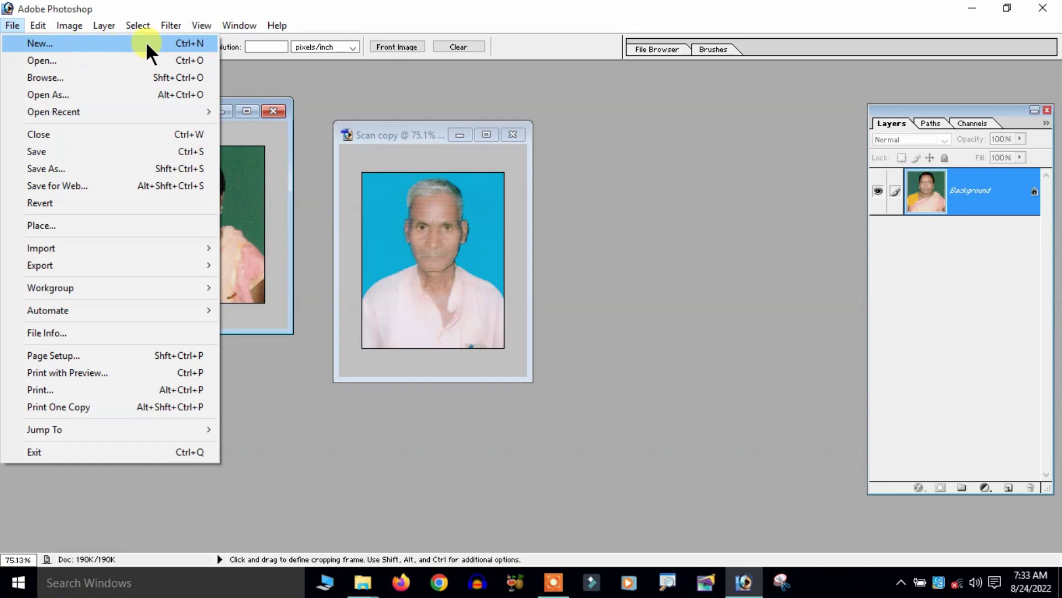
pyautogui.click(813, 305)
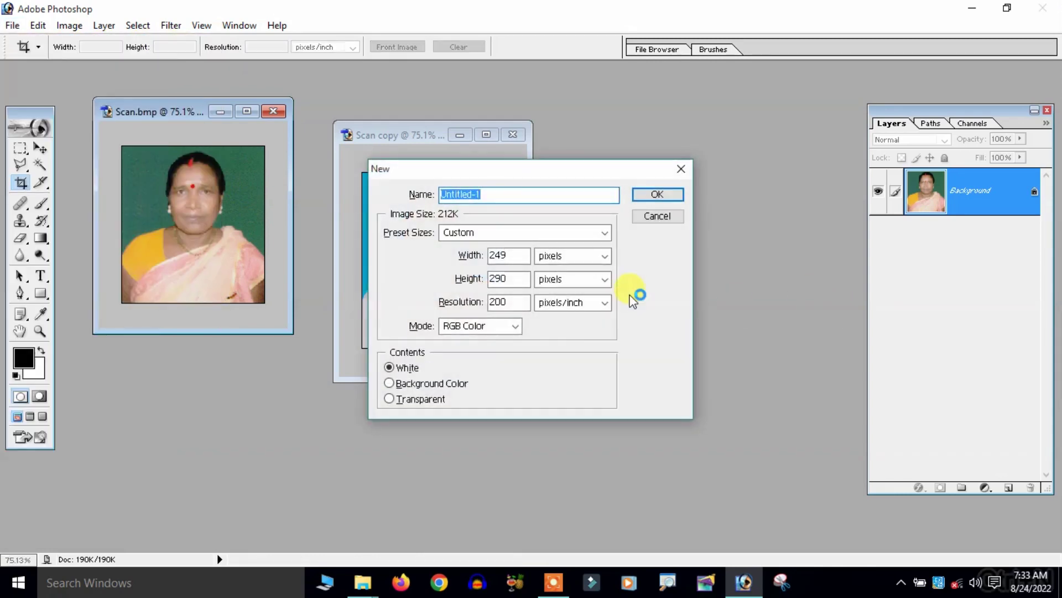
pyautogui.click(540, 232)
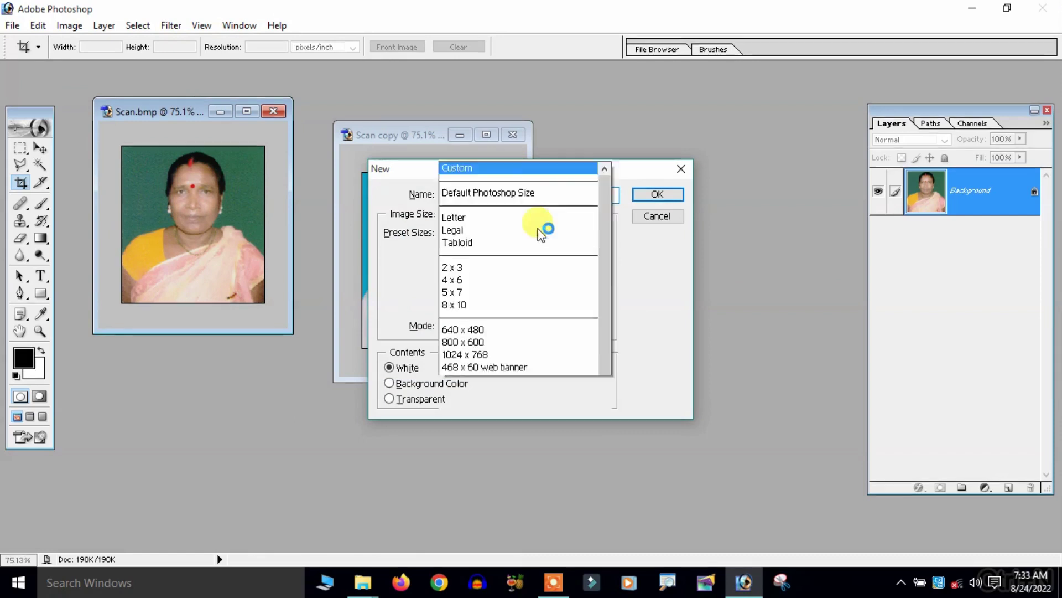
pyautogui.click(479, 11)
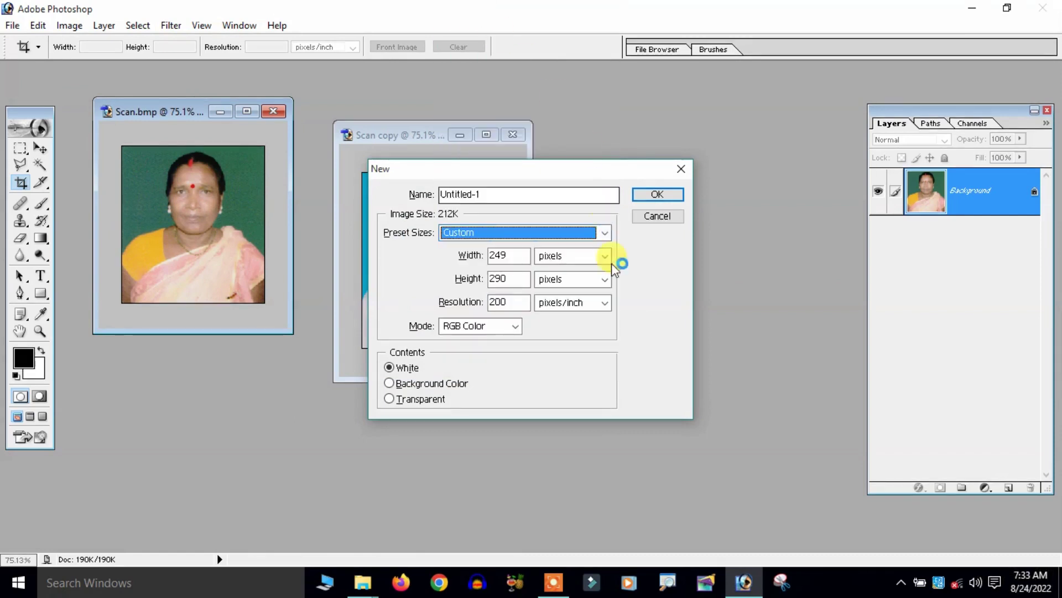
pyautogui.click(564, 258)
pyautogui.click(565, 283)
pyautogui.click(604, 279)
pyautogui.click(567, 306)
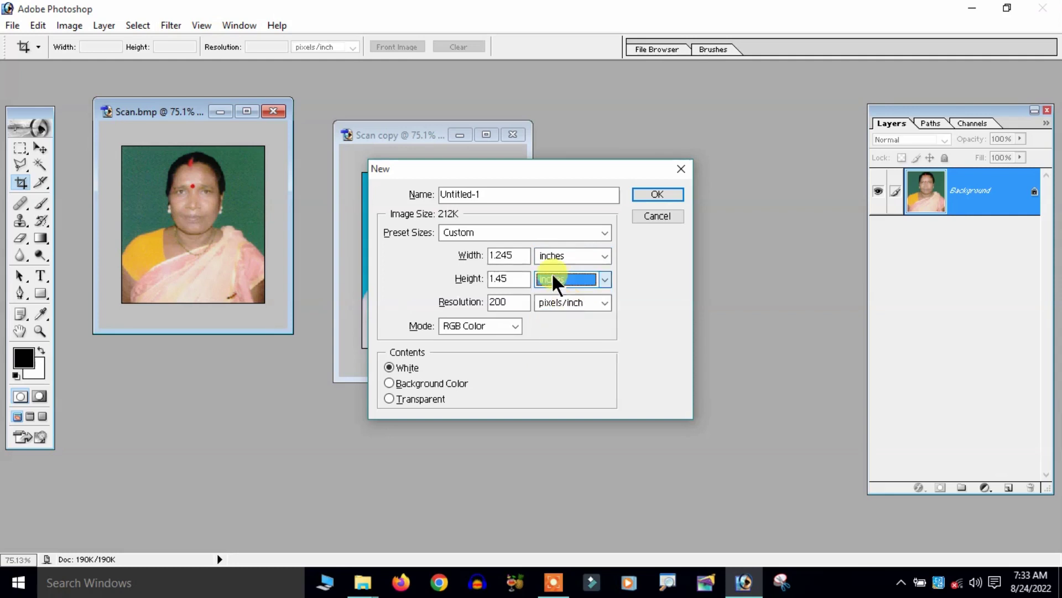
# Set the size to 2 × 1.5 inches, create the blank document, and zoom it to 75%.
pyautogui.moveTo(522, 254); pyautogui.dragTo(423, 257)
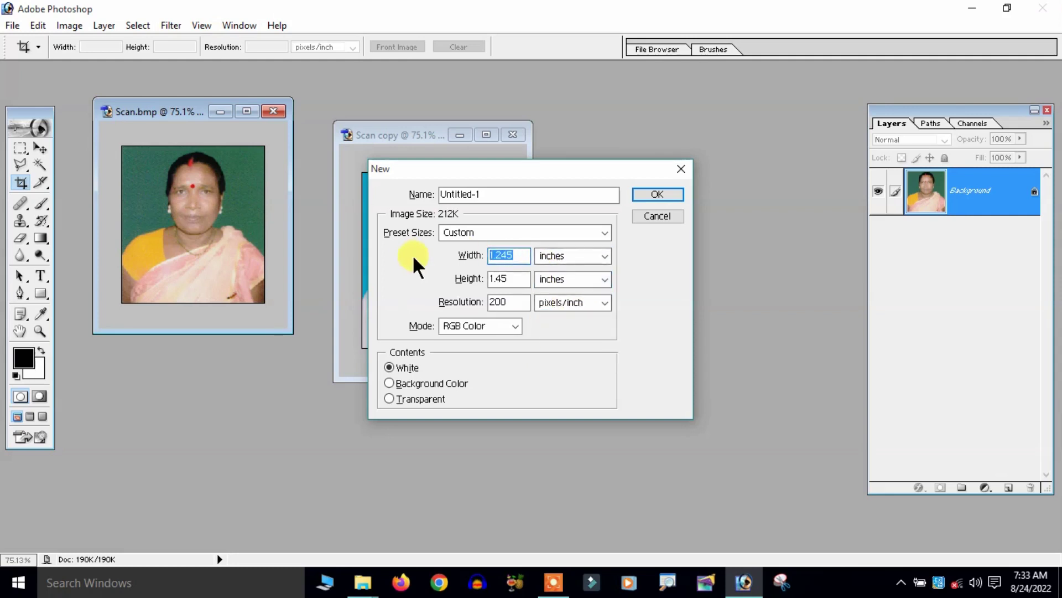
pyautogui.write('3')
pyautogui.press('BackSpace')
pyautogui.write('2')
pyautogui.press('Tab')
pyautogui.press('Tab')
pyautogui.write('1.5')
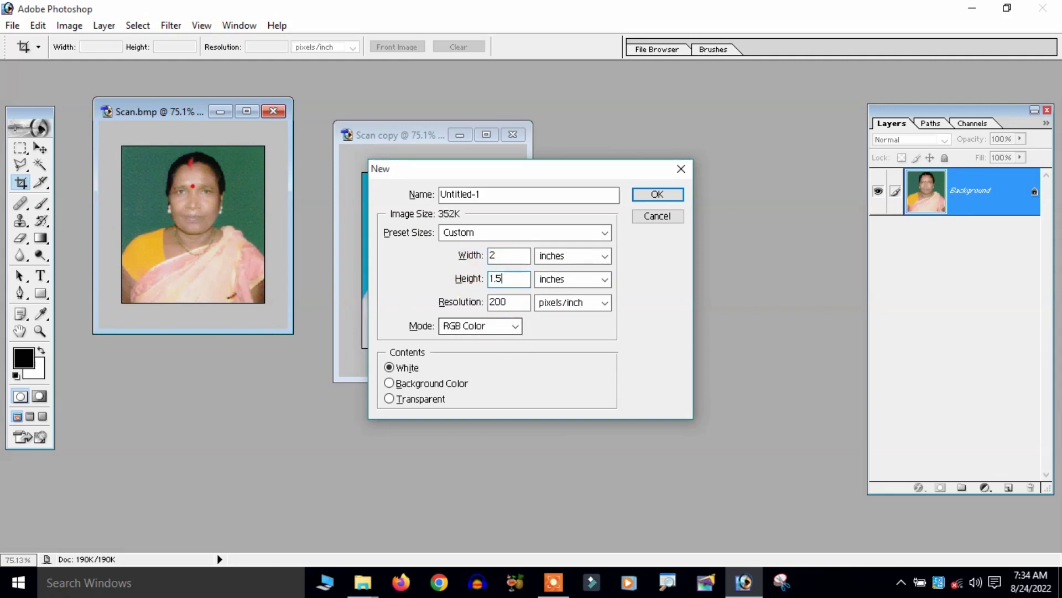
pyautogui.press('Return')
pyautogui.moveTo(223, 94)
pyautogui.mouseDown()
pyautogui.moveTo(641, 161)
pyautogui.moveTo(609, 161)
pyautogui.mouseUp()
pyautogui.hotkey('ctrl', '-')
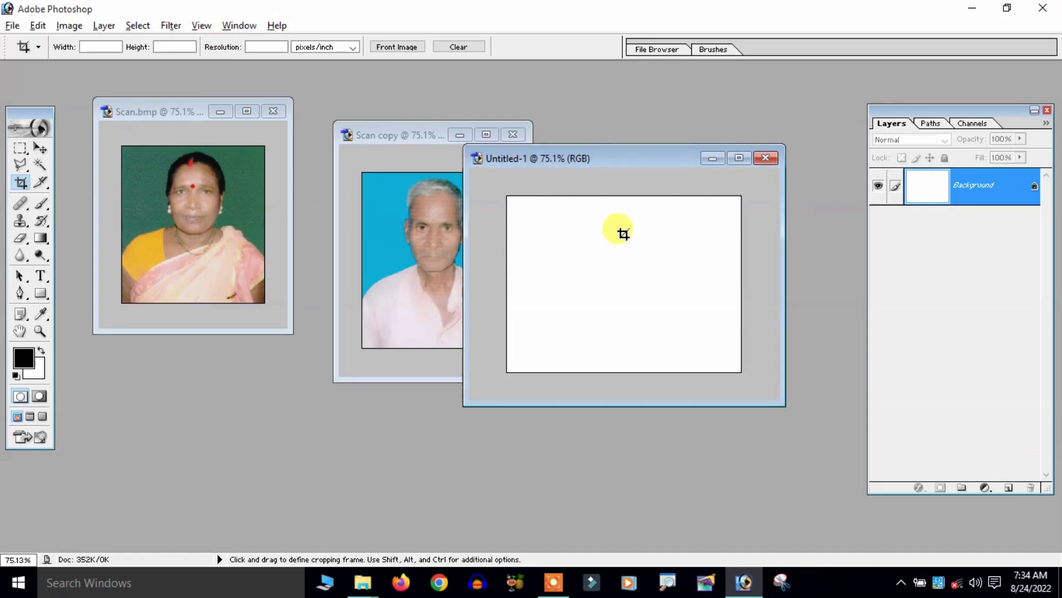
# Copy the man's and woman's portraits into Untitled-1 as Layer 1 and Layer 2.
pyautogui.click(457, 243)
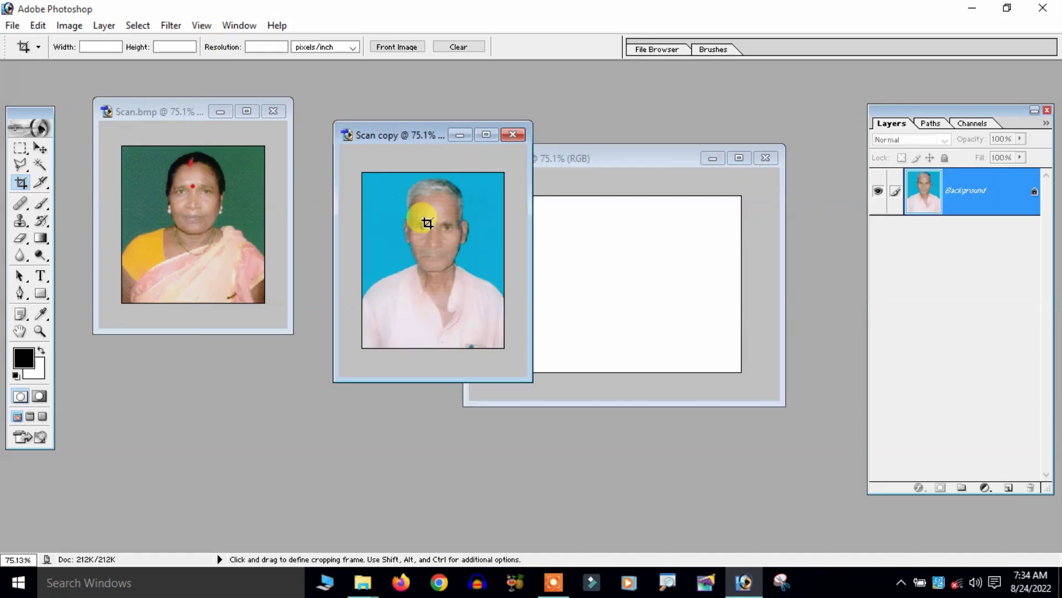
pyautogui.click(39, 148)
pyautogui.moveTo(423, 248)
pyautogui.mouseDown()
pyautogui.moveTo(597, 286)
pyautogui.moveTo(563, 276)
pyautogui.mouseUp()
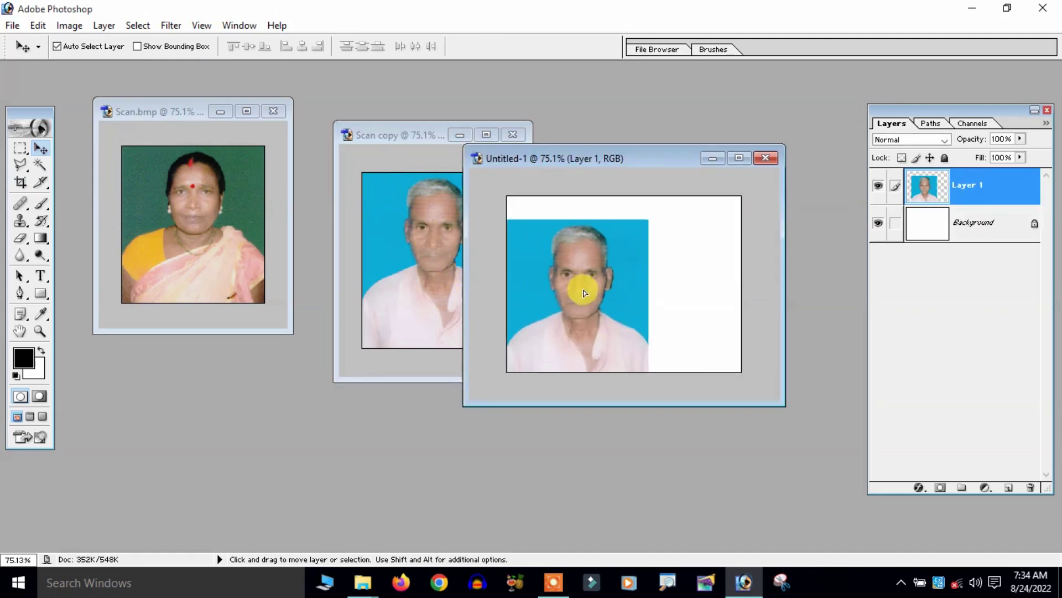
pyautogui.click(213, 249)
pyautogui.moveTo(214, 249); pyautogui.dragTo(686, 312)
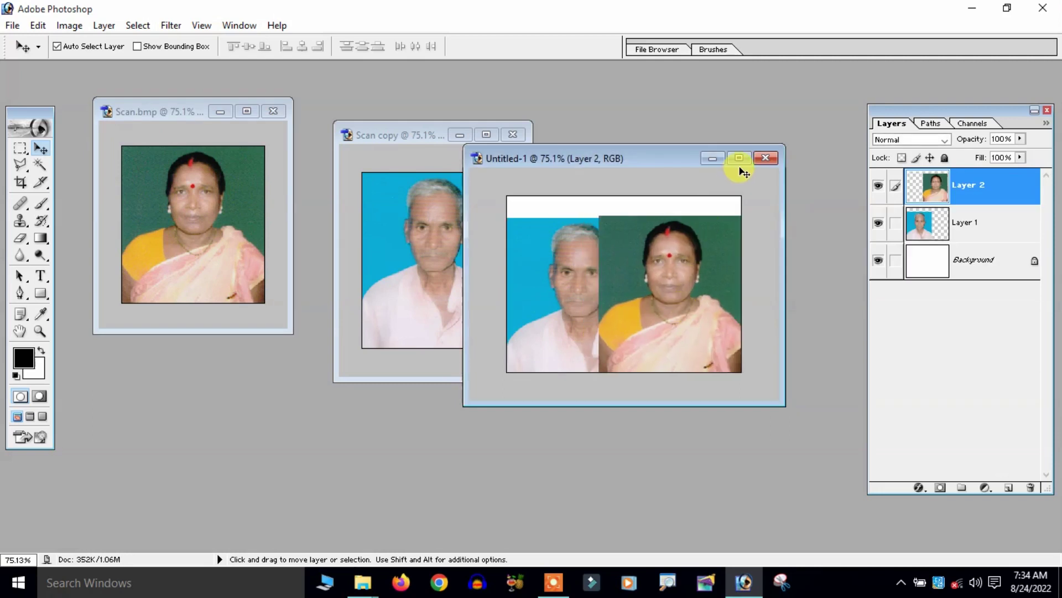
# Move the Scan copy and Untitled-1 windows to tidy the workspace.
pyautogui.click(363, 173)
pyautogui.click(236, 173)
pyautogui.moveTo(371, 121); pyautogui.dragTo(229, 128)
pyautogui.click(526, 155)
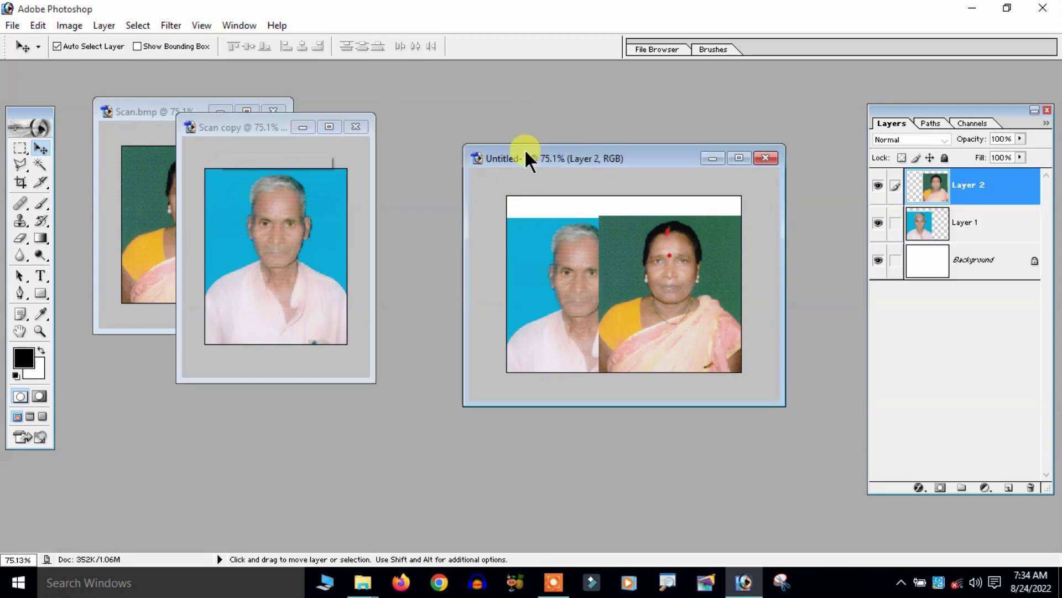
pyautogui.moveTo(556, 155); pyautogui.dragTo(393, 161)
pyautogui.scroll(3, 484, 181)
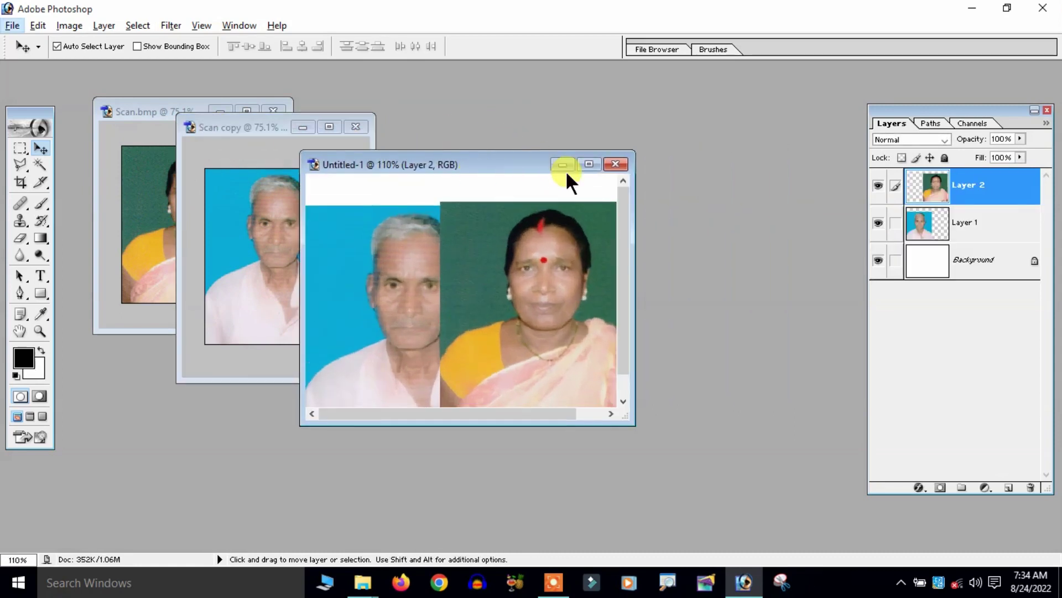
# Maximize Untitled-1, fit it on screen, and slide the woman's portrait over the man's.
pyautogui.click(589, 164)
pyautogui.hotkey('ctrl', '0')
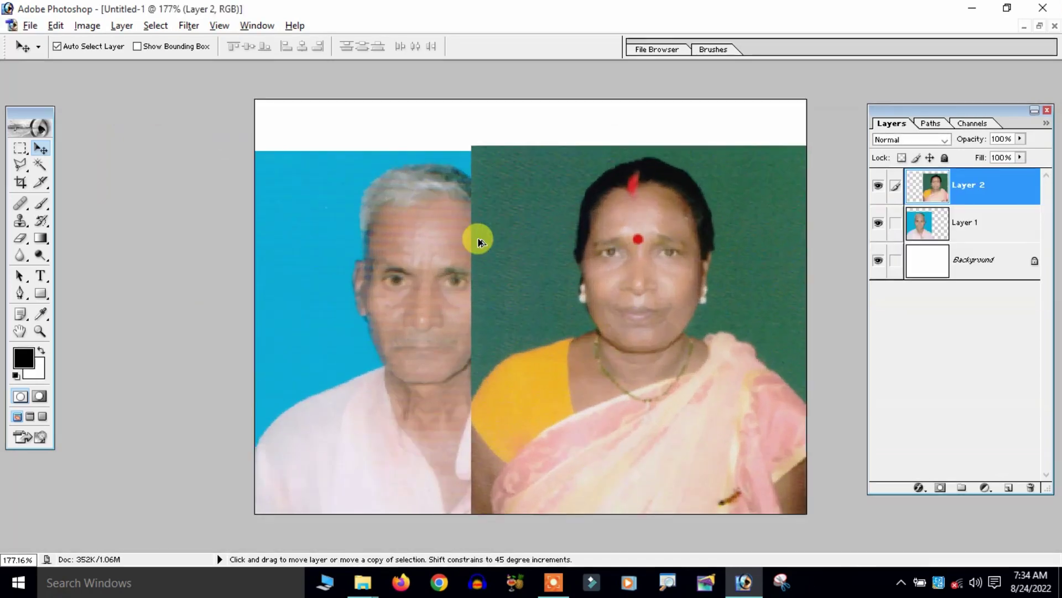
pyautogui.moveTo(620, 276); pyautogui.dragTo(695, 268)
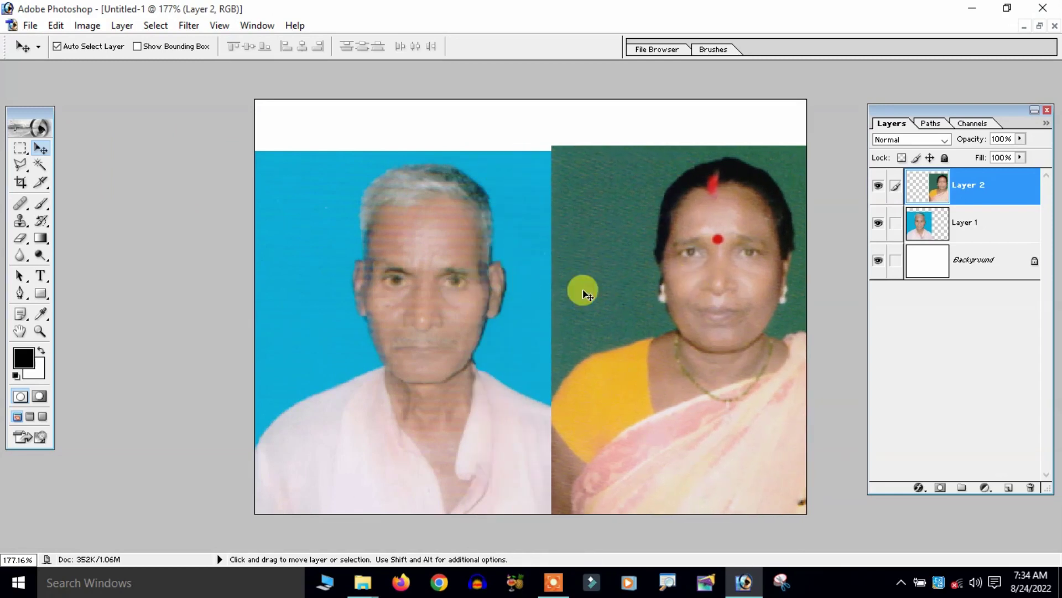
pyautogui.moveTo(620, 288); pyautogui.dragTo(451, 289)
pyautogui.moveTo(527, 285); pyautogui.dragTo(508, 289)
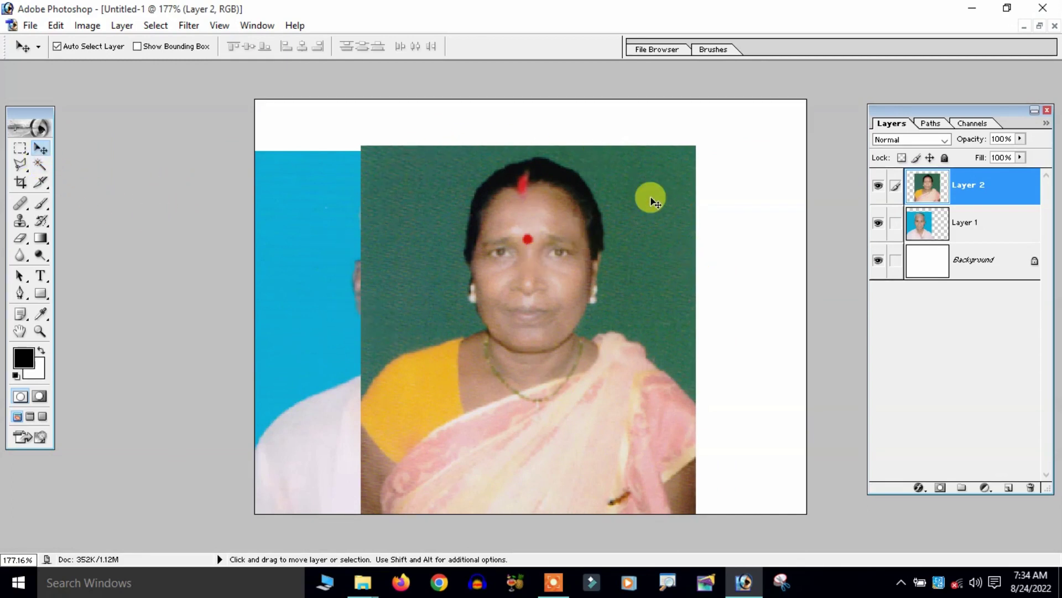
# Magic Wand select the woman's green background, including the leftover specks.
pyautogui.click(40, 165)
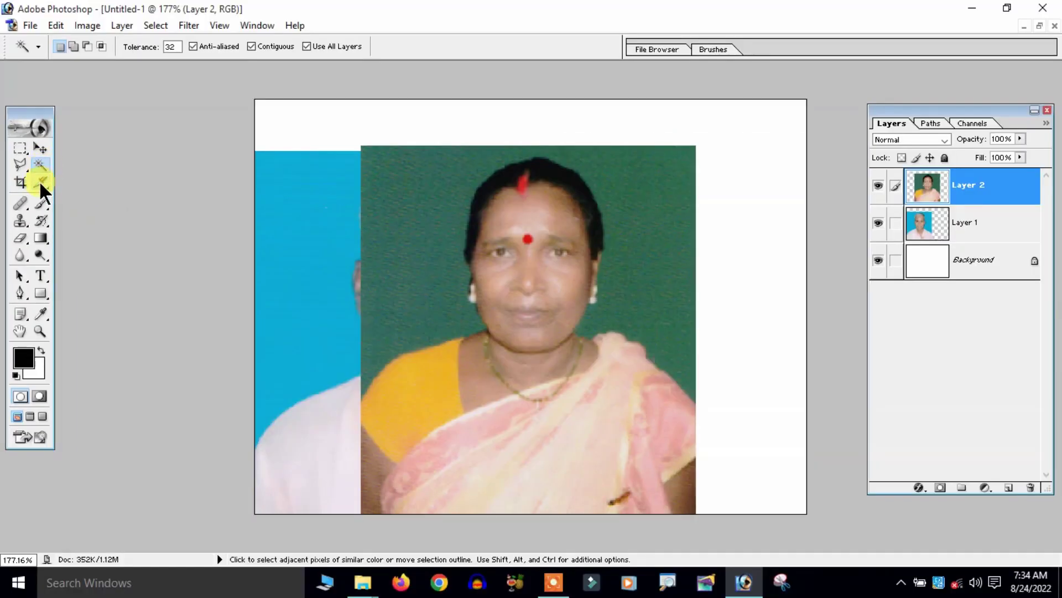
pyautogui.click(403, 204)
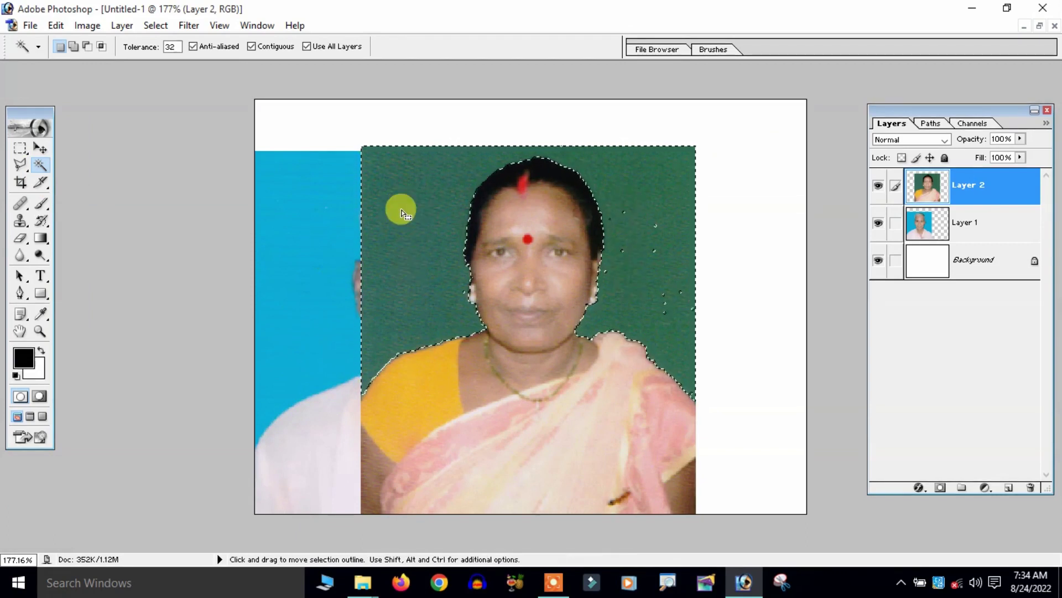
pyautogui.press('shift')
pyautogui.click(623, 235)
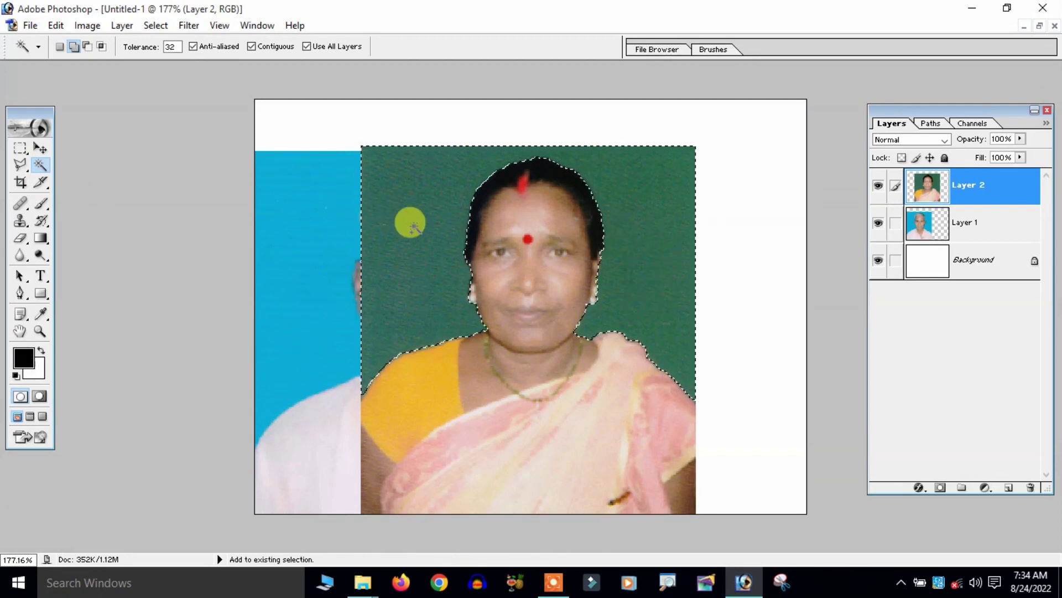
# Feather the selection by 1 pixel, delete the green background, and deselect.
pyautogui.rightClick(635, 205)
pyautogui.click(669, 350)
pyautogui.write('1')
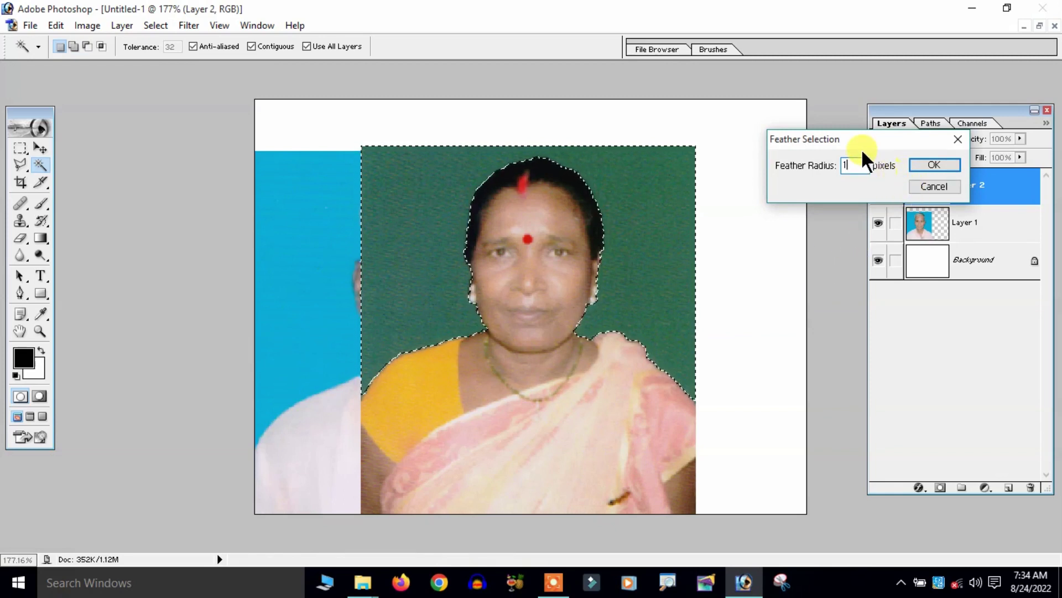
pyautogui.moveTo(861, 148); pyautogui.dragTo(819, 147)
pyautogui.click(884, 161)
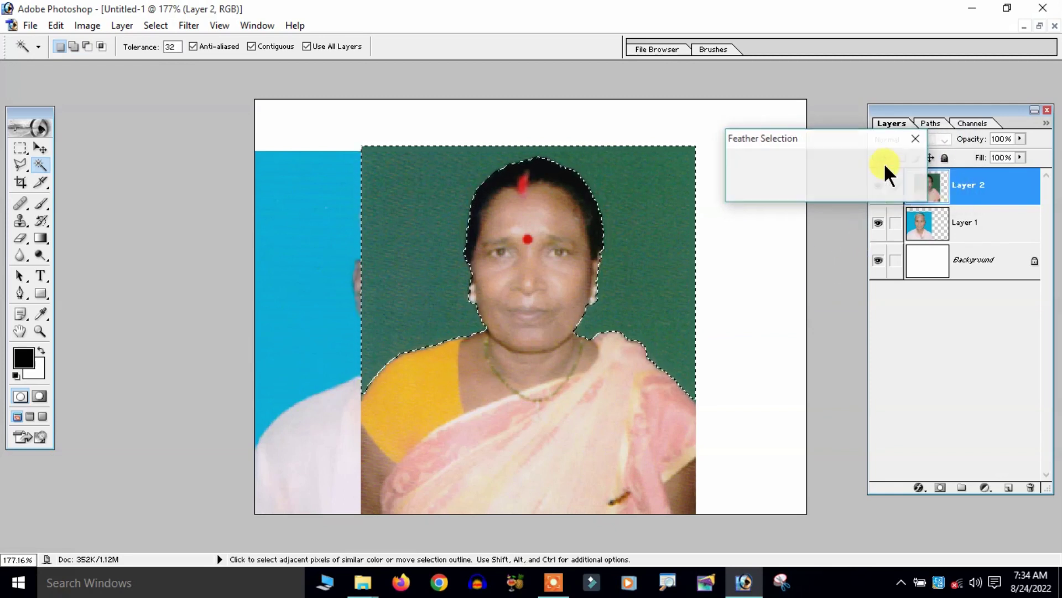
pyautogui.press('Delete')
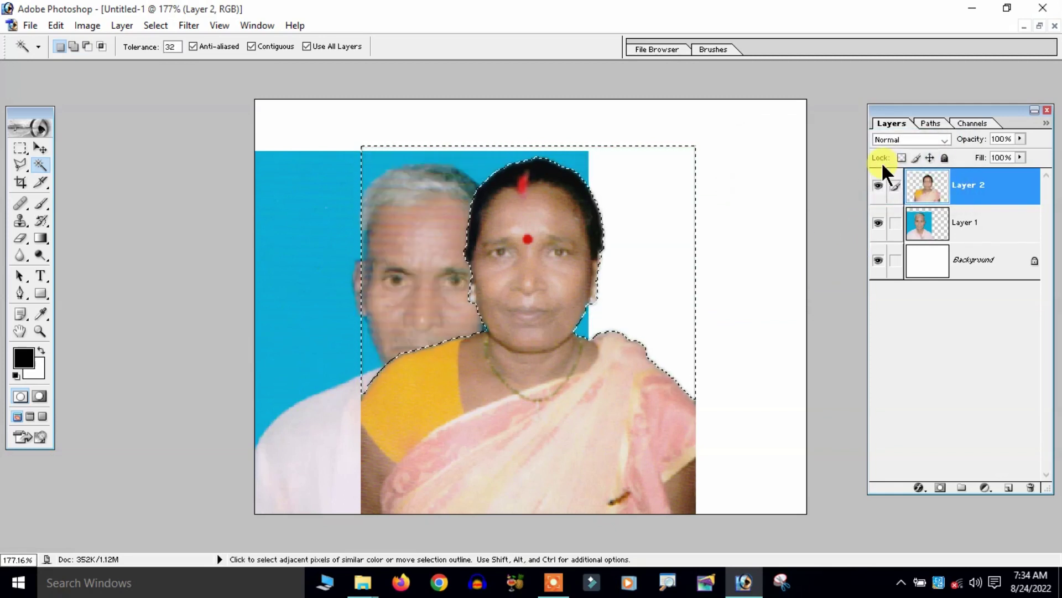
pyautogui.rightClick(524, 214)
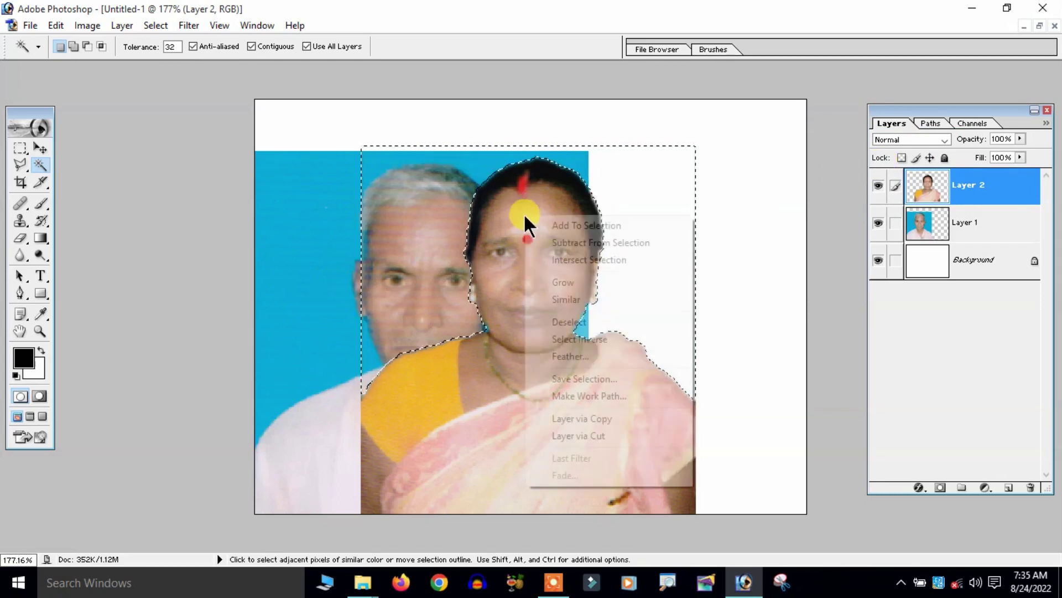
pyautogui.click(568, 323)
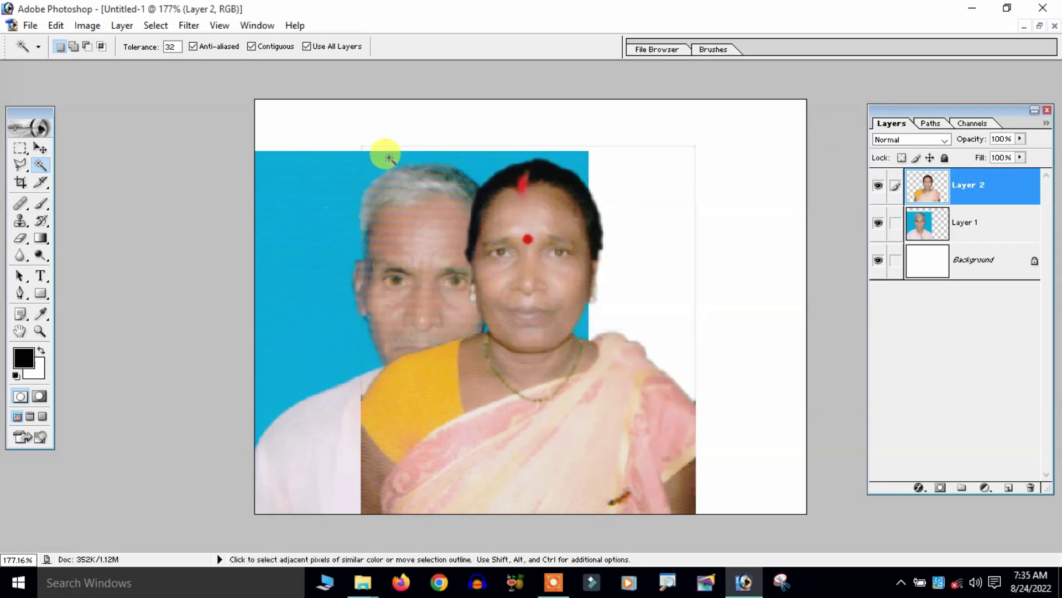
pyautogui.scroll(1, 389, 157)
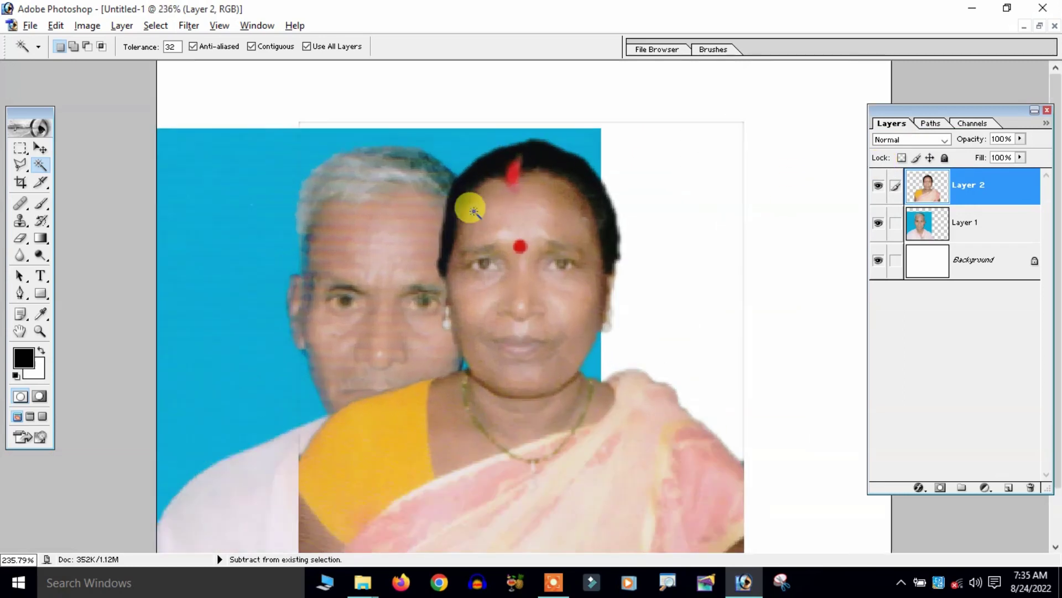
# Erase the faint leftover Layer 2 edge lines along the top and right of the image.
pyautogui.click(20, 238)
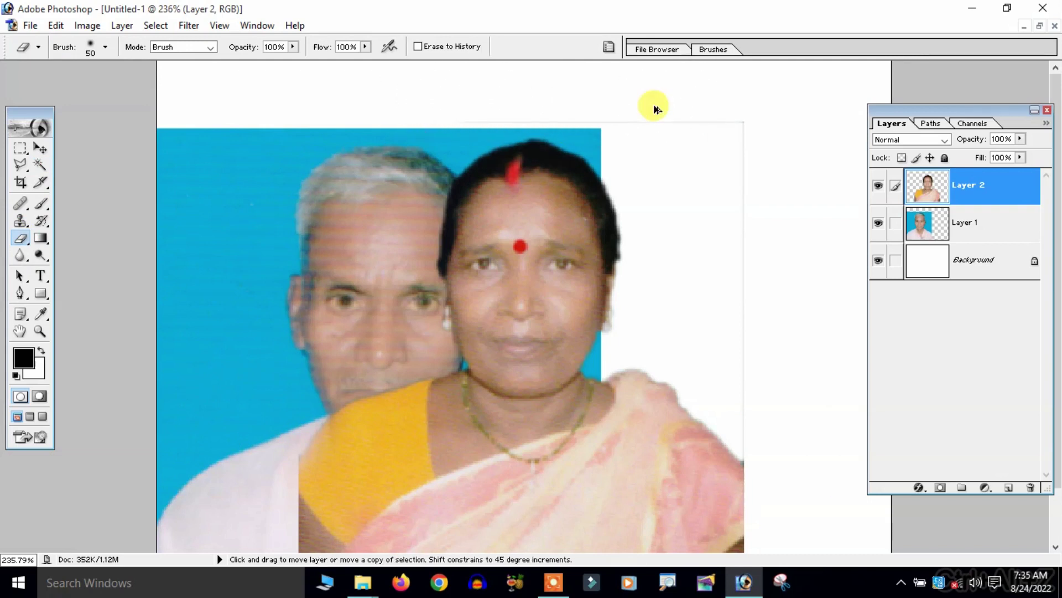
pyautogui.moveTo(640, 99); pyautogui.dragTo(593, 98)
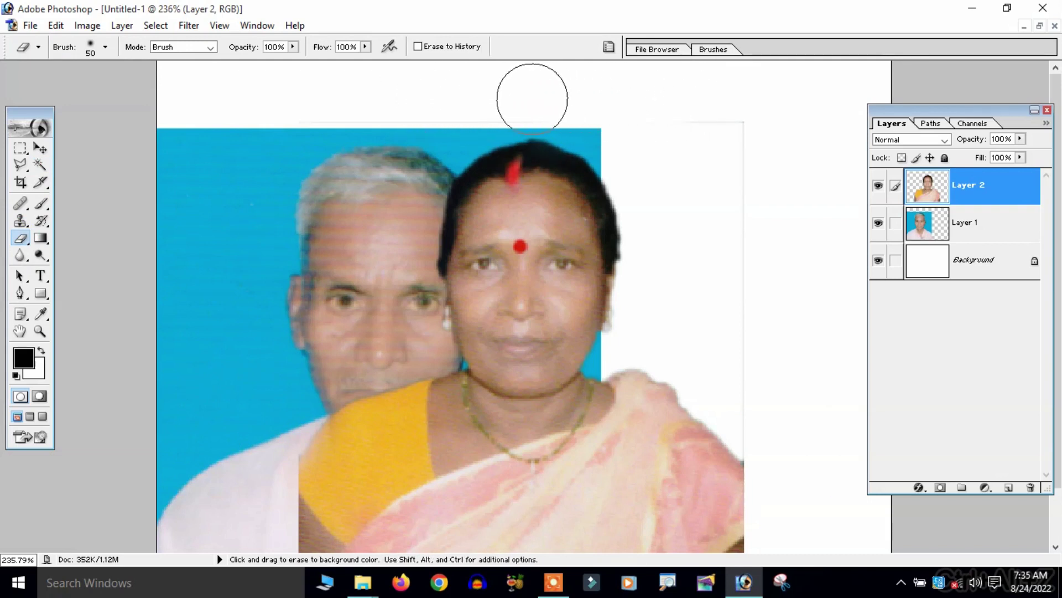
pyautogui.moveTo(420, 98); pyautogui.dragTo(336, 118)
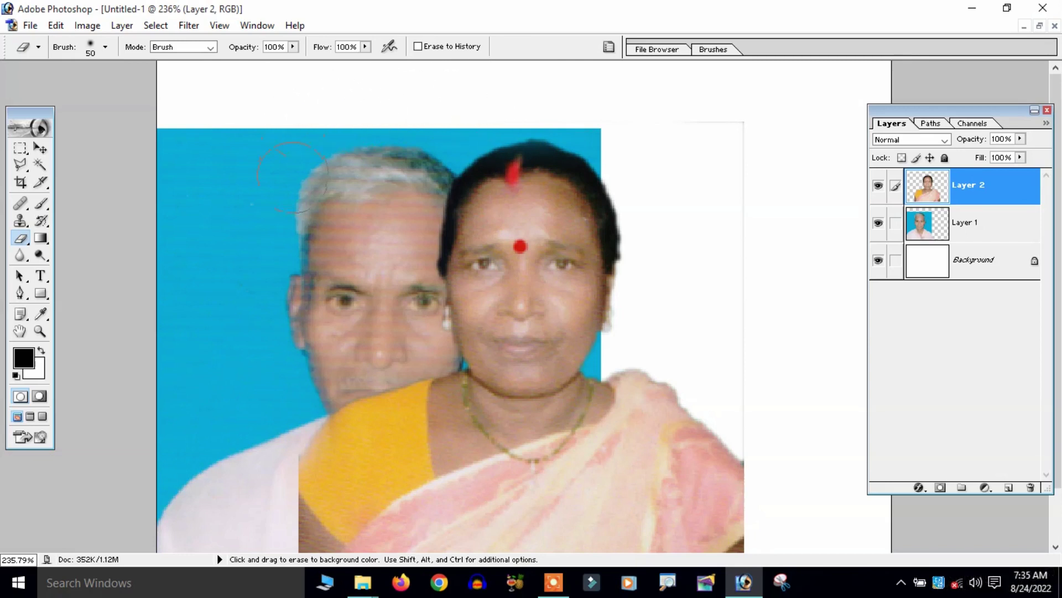
pyautogui.moveTo(769, 212); pyautogui.dragTo(773, 442)
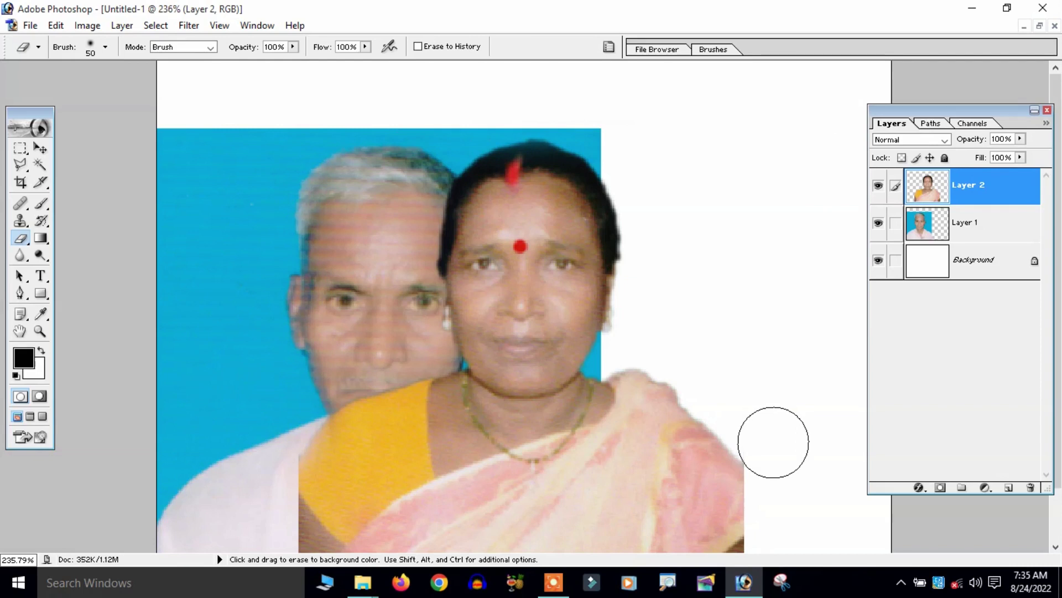
# Fit the image on screen and reposition the man's and woman's photos with the Move tool.
pyautogui.click(40, 148)
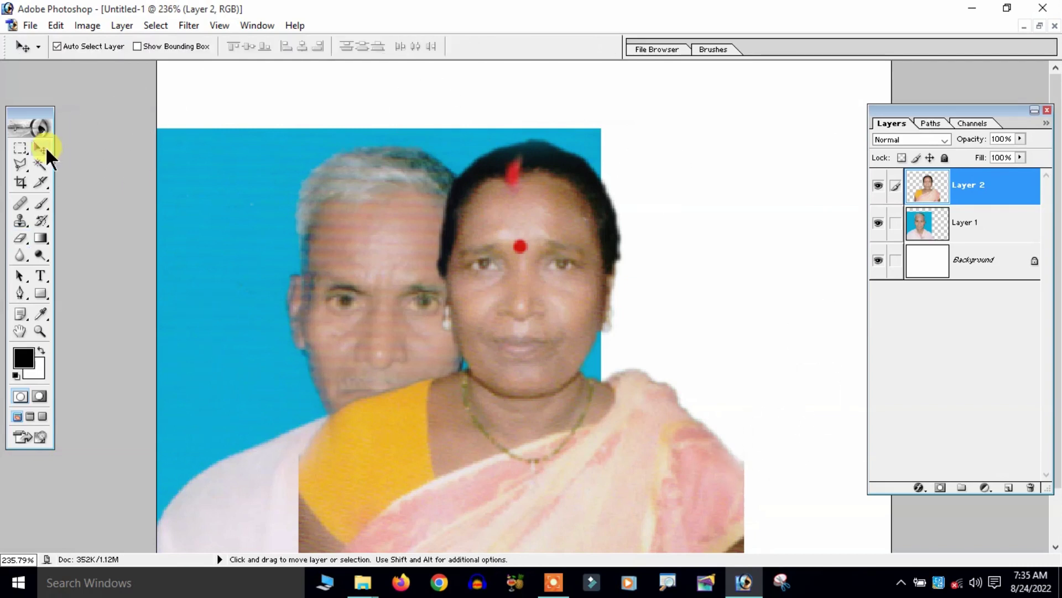
pyautogui.hotkey('ctrl', '0')
pyautogui.moveTo(637, 257); pyautogui.dragTo(659, 277)
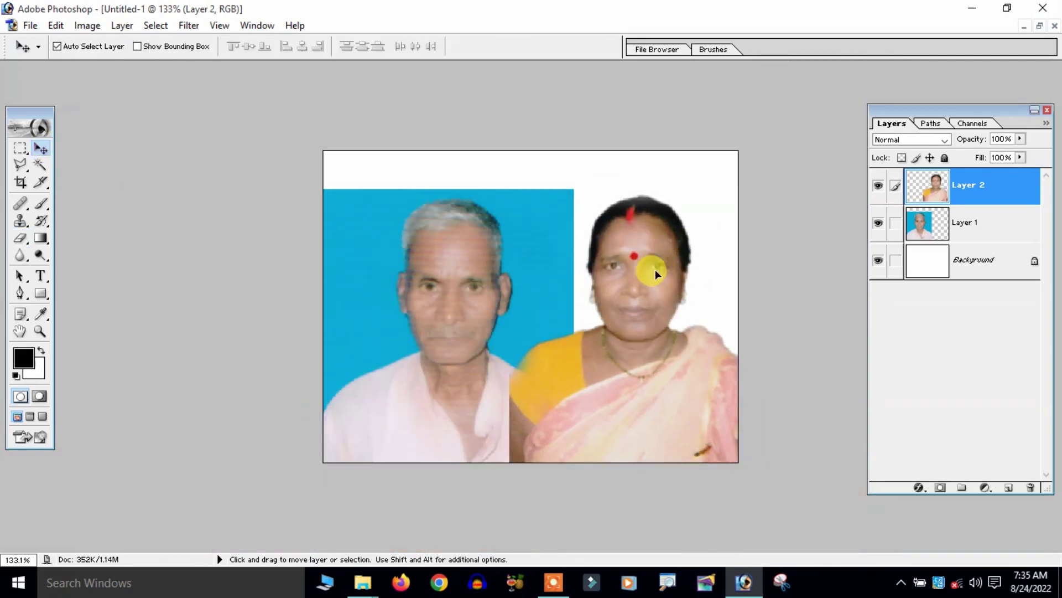
pyautogui.moveTo(467, 271)
pyautogui.mouseDown()
pyautogui.moveTo(486, 238)
pyautogui.moveTo(472, 245)
pyautogui.mouseUp()
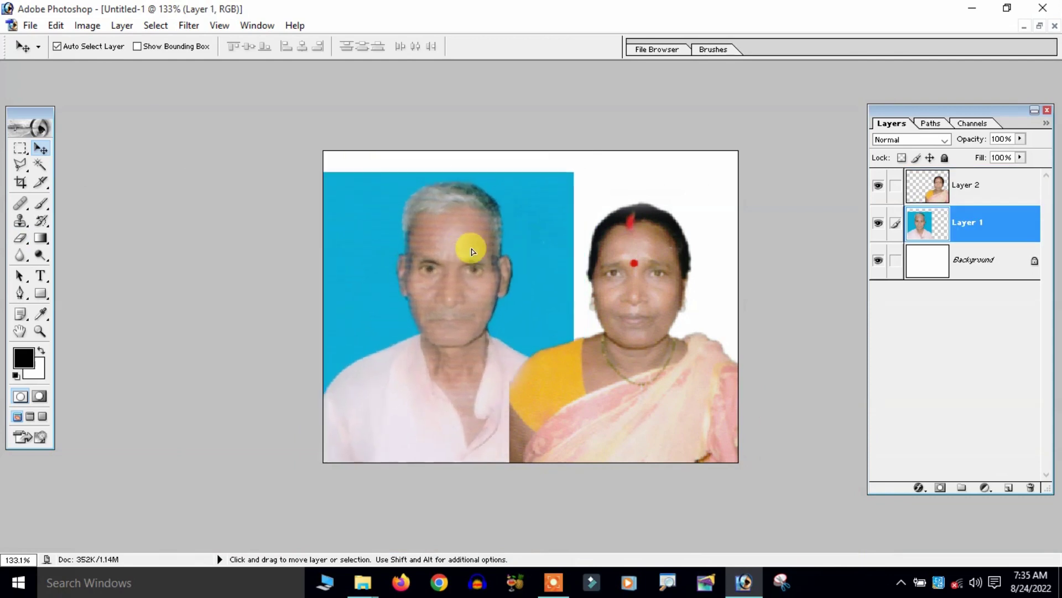
pyautogui.moveTo(509, 300); pyautogui.dragTo(522, 297)
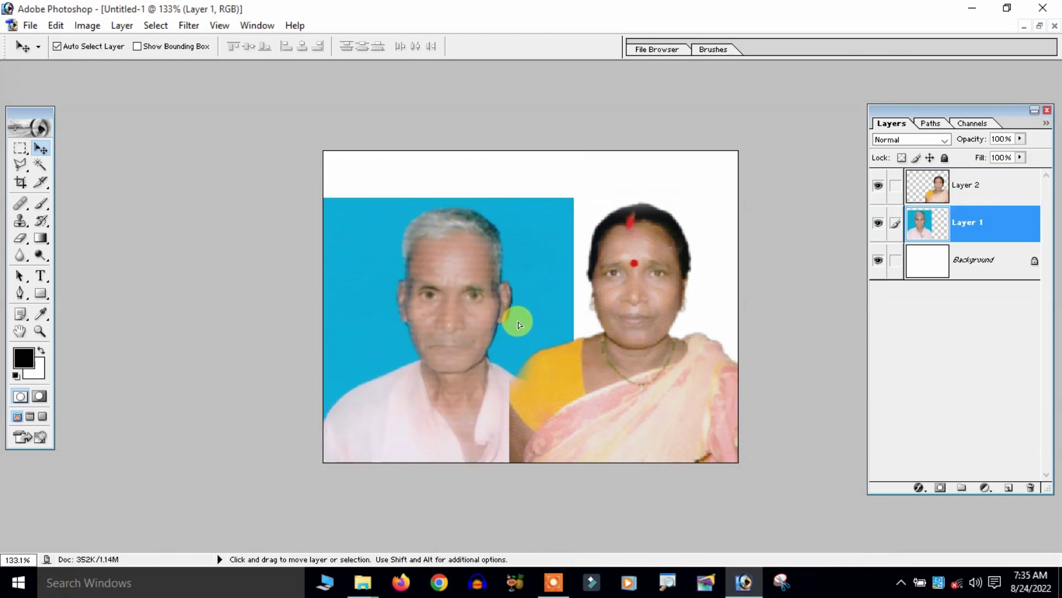
pyautogui.moveTo(669, 337)
pyautogui.mouseDown()
pyautogui.moveTo(576, 313)
pyautogui.moveTo(616, 314)
pyautogui.mouseUp()
# Stack the man's Layer 1 above Layer 2 and nudge his photo slightly left.
pyautogui.click(434, 298)
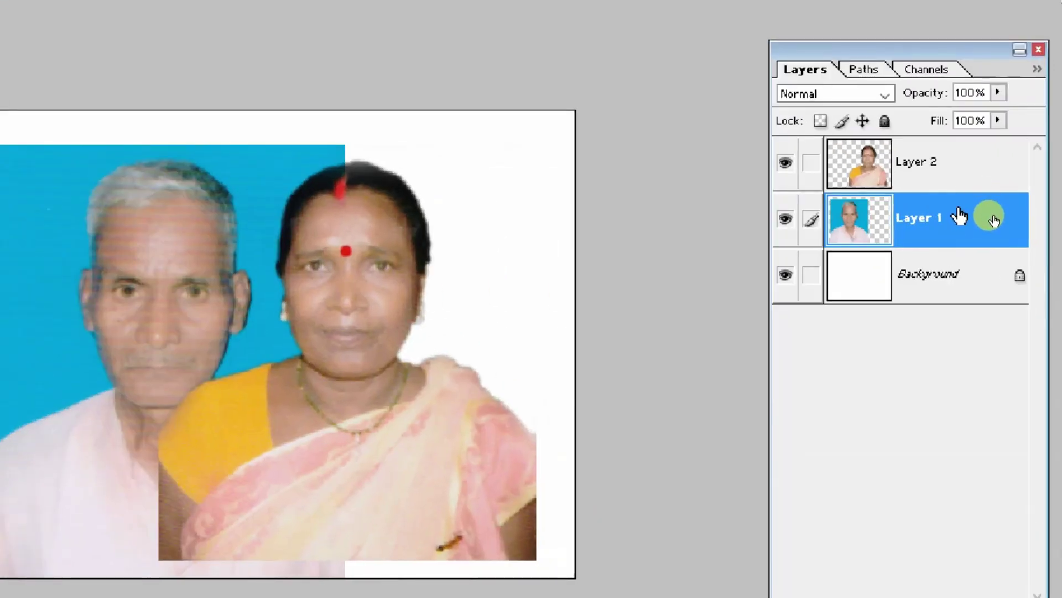
pyautogui.moveTo(960, 216); pyautogui.dragTo(934, 135)
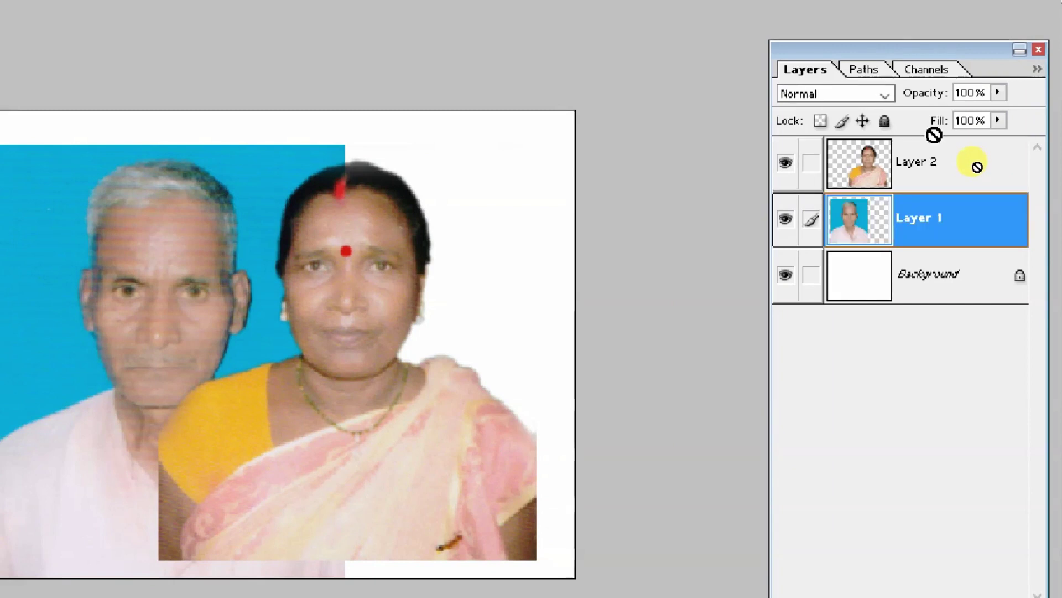
pyautogui.moveTo(977, 166)
pyautogui.mouseDown()
pyautogui.moveTo(972, 186)
pyautogui.moveTo(940, 164)
pyautogui.mouseUp()
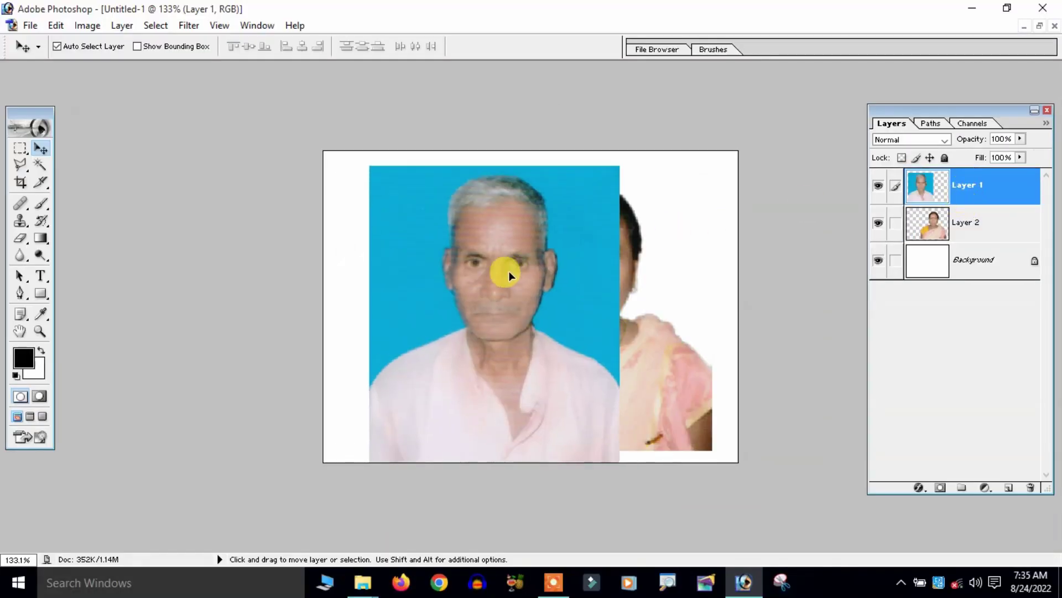
pyautogui.moveTo(509, 275); pyautogui.dragTo(490, 272)
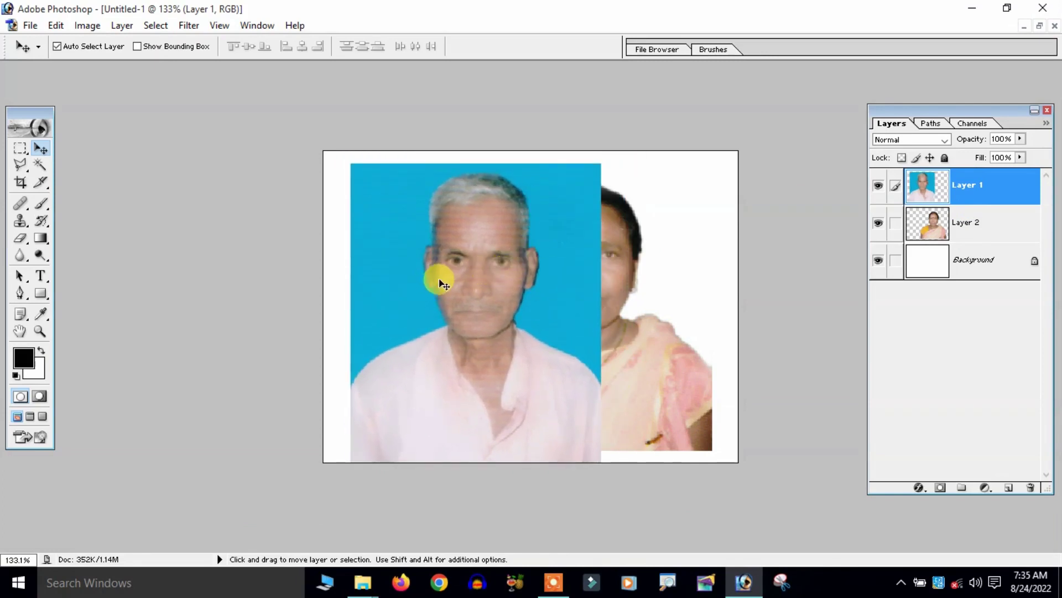
# Magic Wand select the blue background around the man and feather the selection.
pyautogui.click(40, 161)
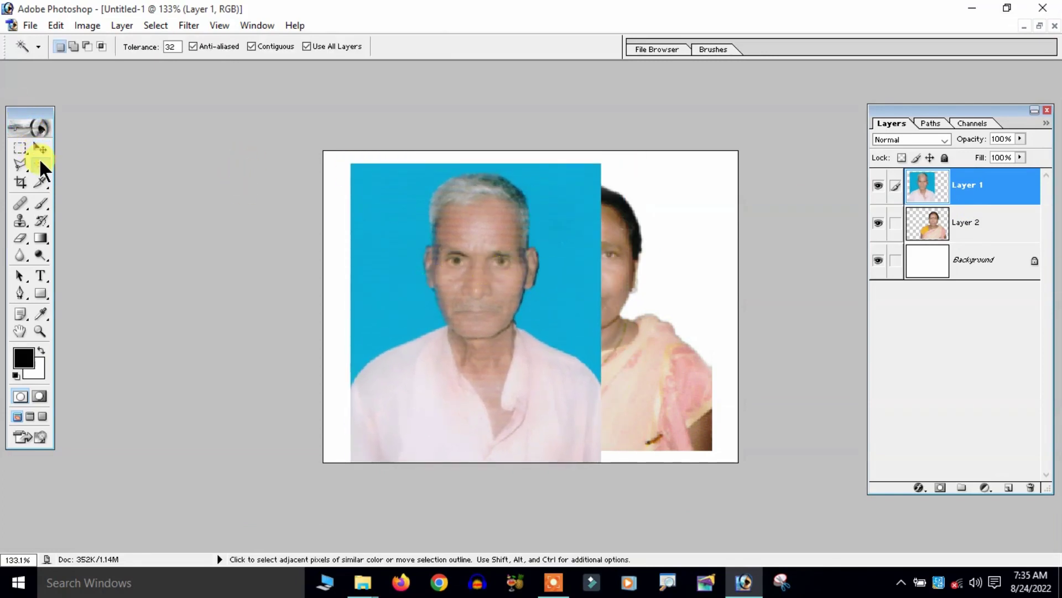
pyautogui.click(360, 223)
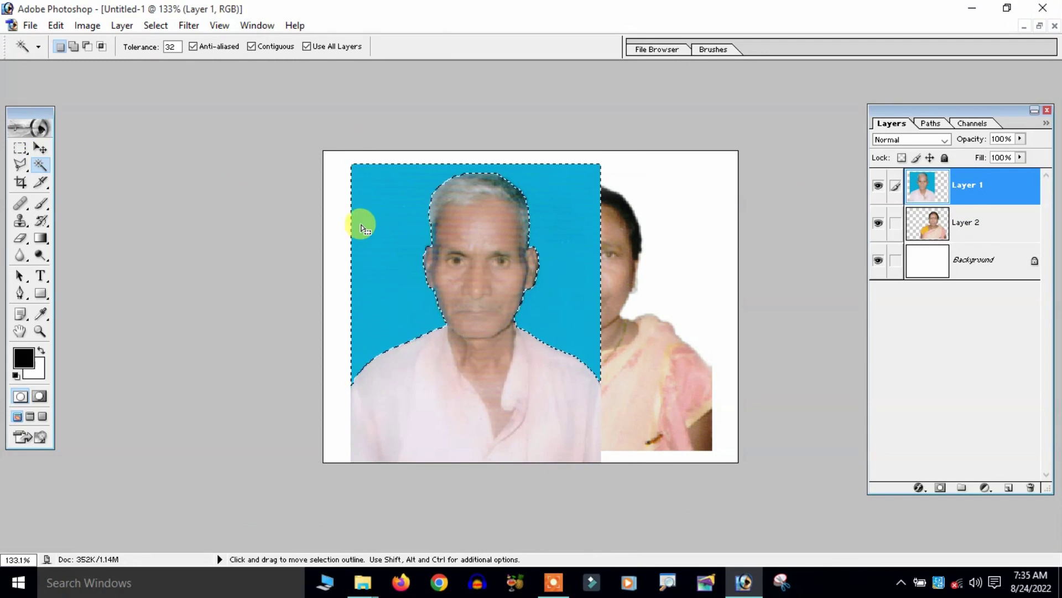
pyautogui.scroll(2, 556, 266)
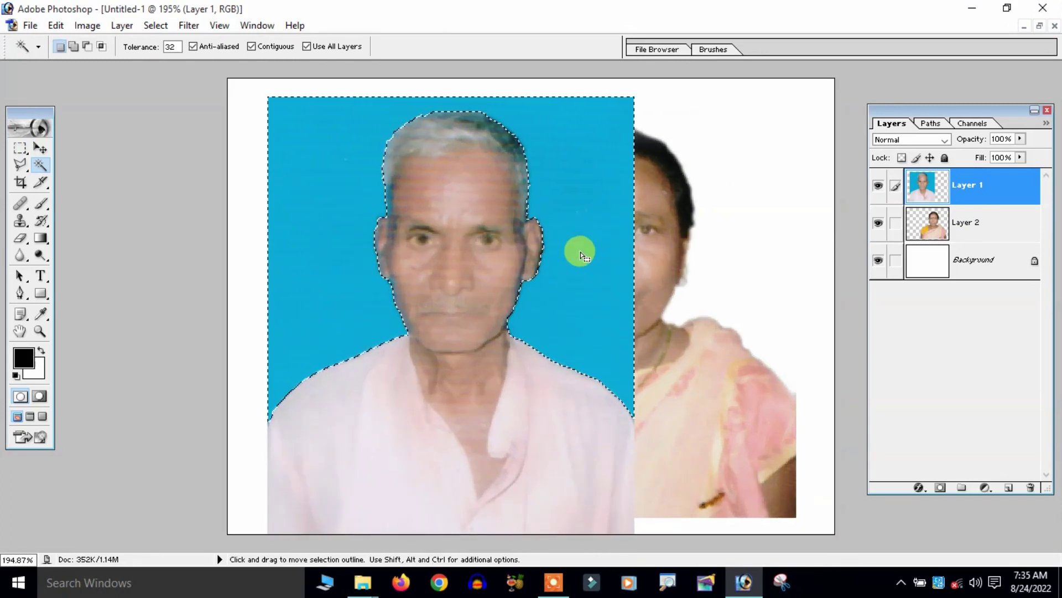
pyautogui.rightClick(580, 253)
pyautogui.click(625, 393)
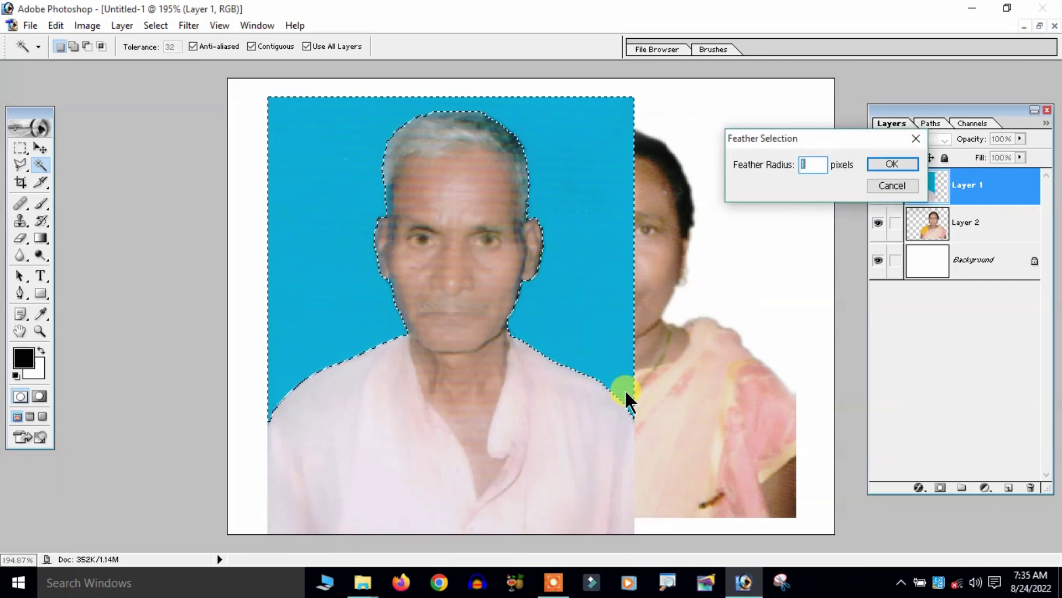
pyautogui.click(889, 160)
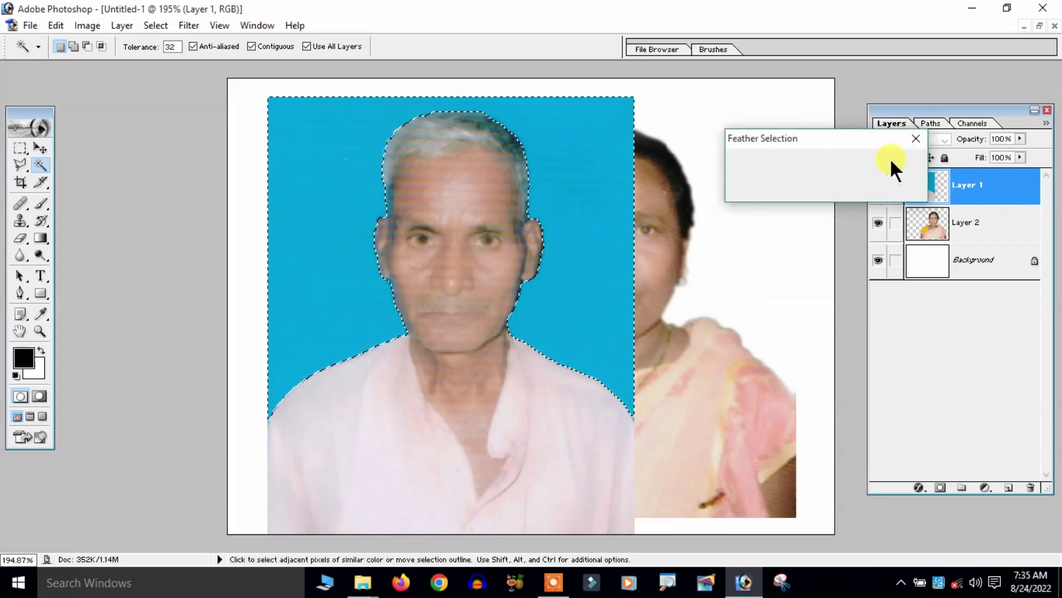
# Restore the man's layer to full opacity, delete the blue background, and deselect.
pyautogui.press('1')
pyautogui.press('0')
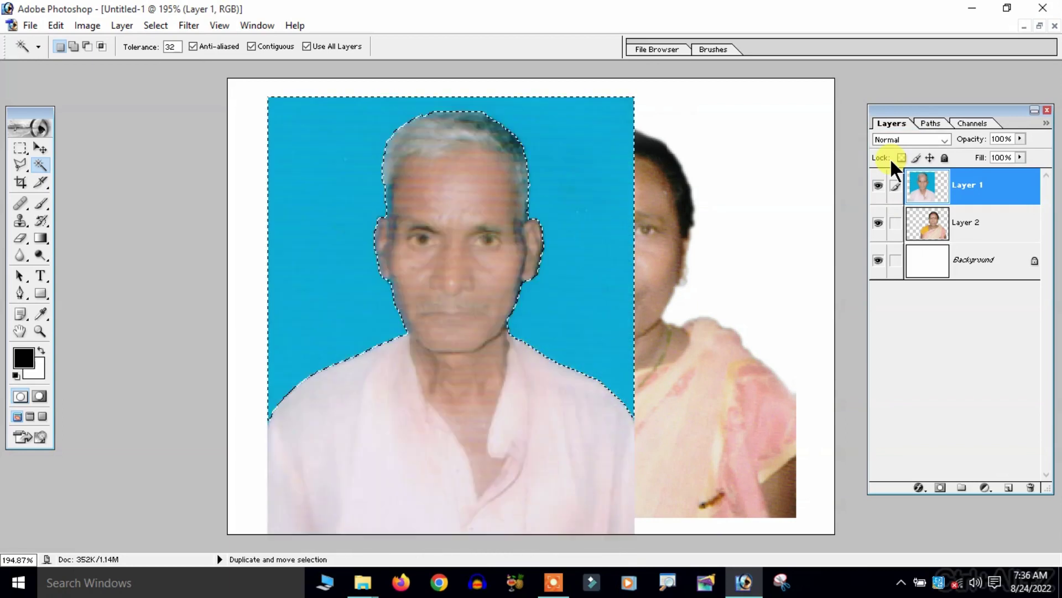
pyautogui.press('Delete')
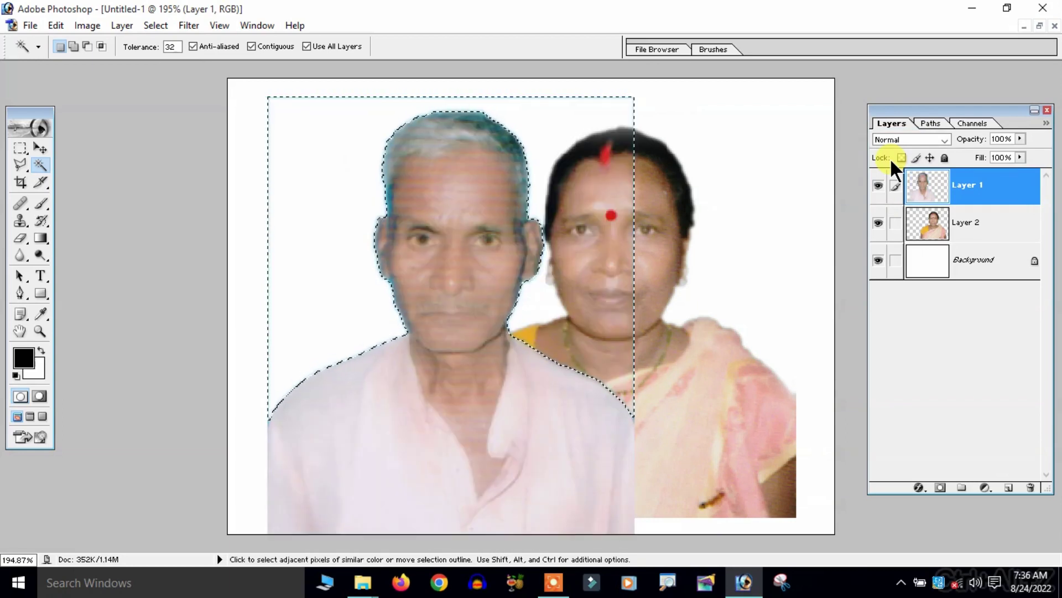
pyautogui.press('ctrl')
pyautogui.hotkey('ctrl', 'd')
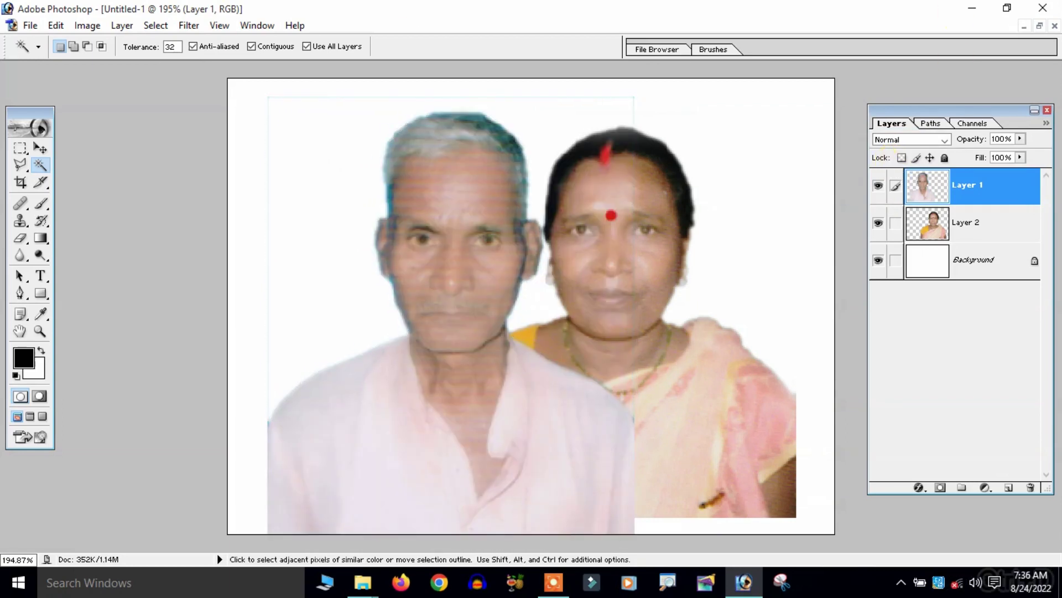
# Trim the stray edge off the man's shirt with the Eraser in Pencil mode.
pyautogui.click(21, 238)
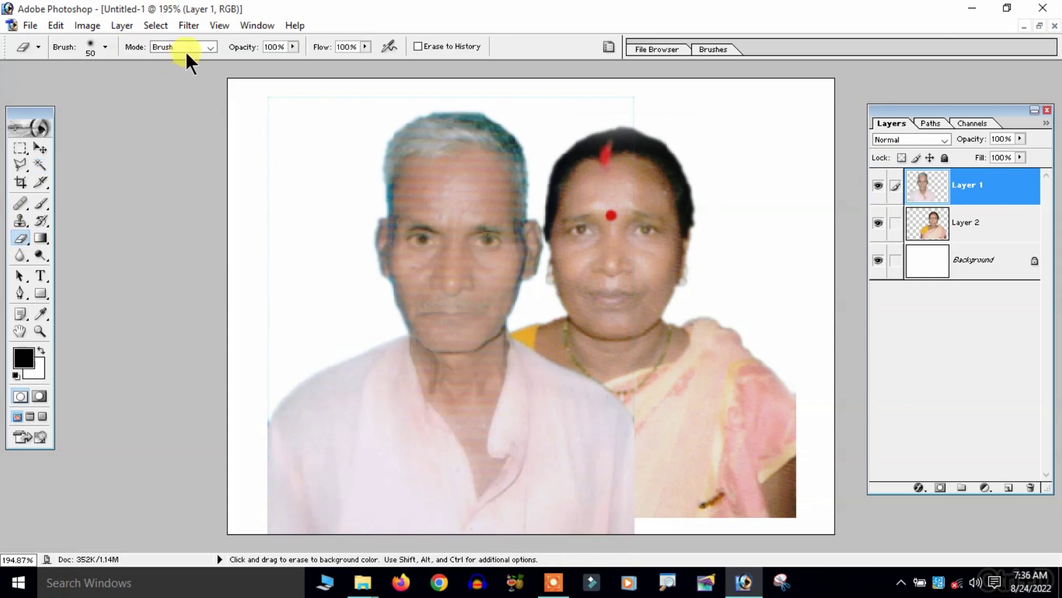
pyautogui.click(177, 68)
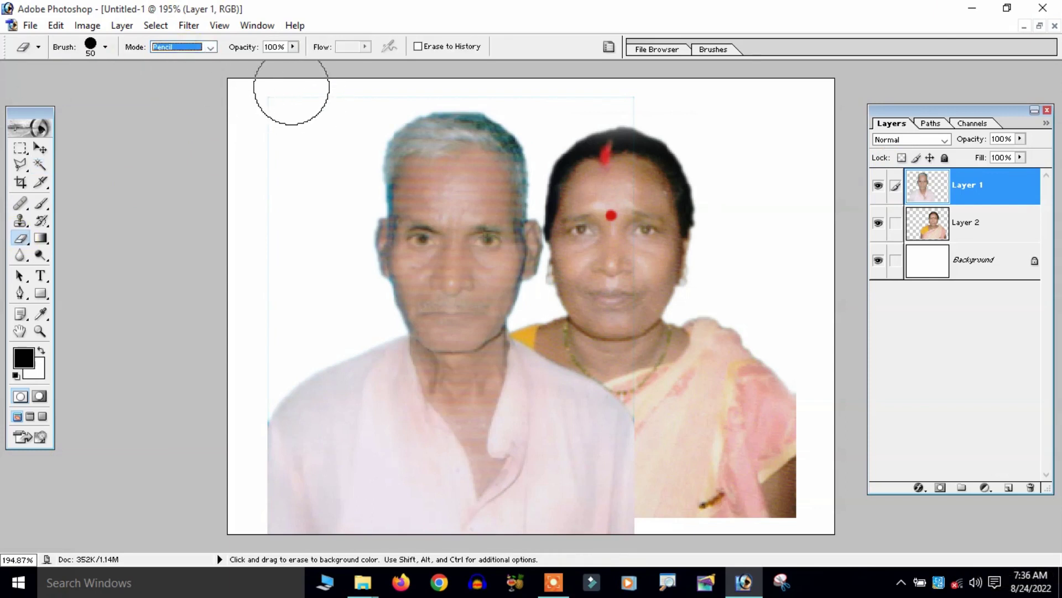
pyautogui.moveTo(258, 352); pyautogui.dragTo(249, 292)
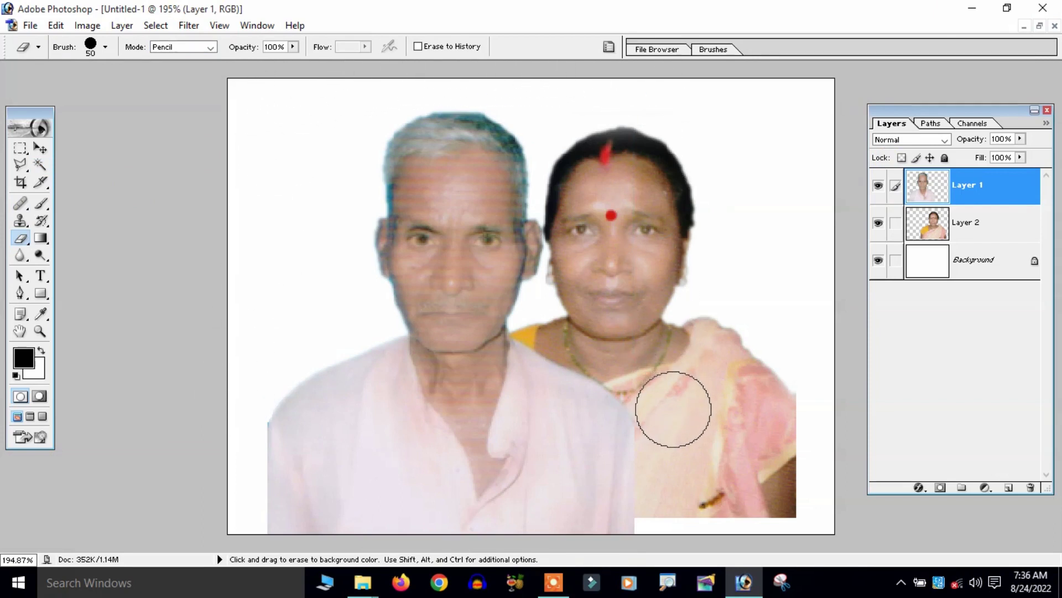
# Zoom out and drag the man's and woman's photos into side-by-side positions.
pyautogui.click(40, 148)
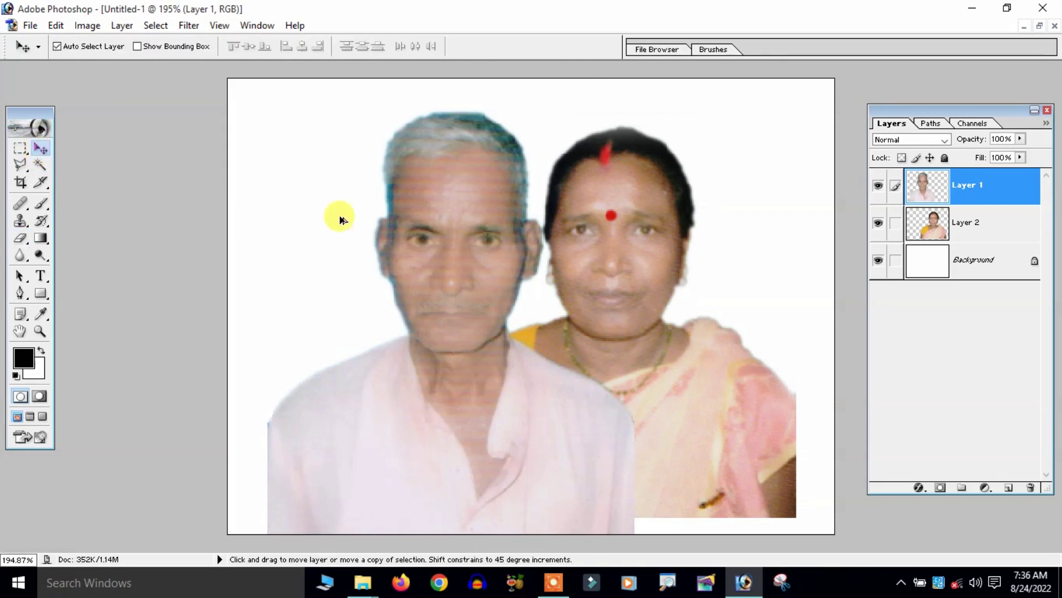
pyautogui.hotkey('ctrl', '-')
pyautogui.moveTo(474, 249); pyautogui.dragTo(446, 259)
pyautogui.moveTo(636, 342); pyautogui.dragTo(681, 359)
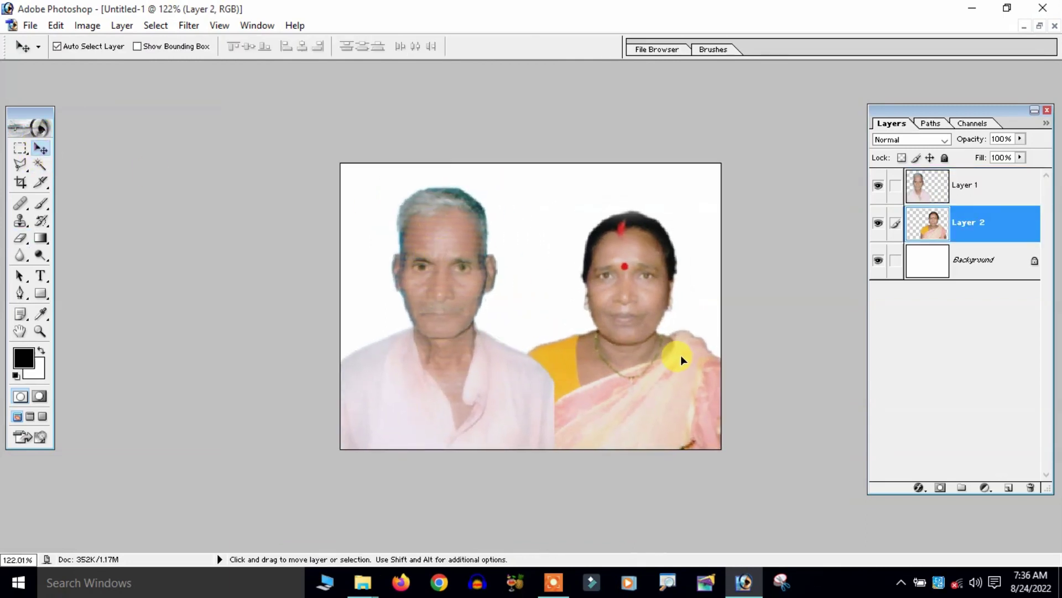
pyautogui.moveTo(450, 266)
pyautogui.mouseDown()
pyautogui.moveTo(464, 263)
pyautogui.moveTo(438, 252)
pyautogui.mouseUp()
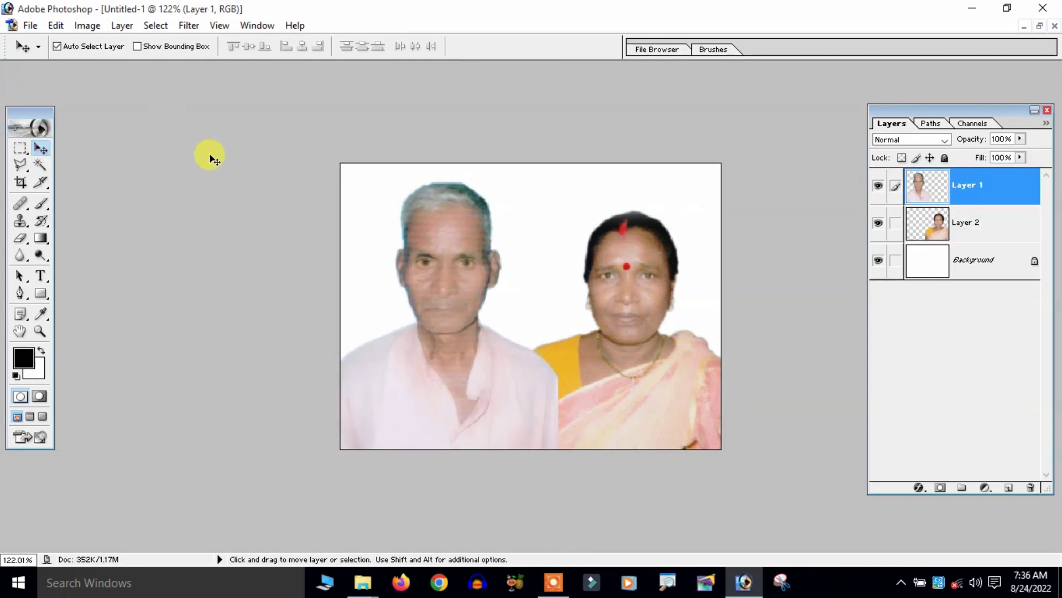
pyautogui.moveTo(624, 315)
pyautogui.mouseDown()
pyautogui.moveTo(629, 237)
pyautogui.moveTo(632, 320)
pyautogui.moveTo(640, 304)
pyautogui.mouseUp()
pyautogui.moveTo(443, 344)
pyautogui.mouseDown()
pyautogui.moveTo(403, 292)
pyautogui.moveTo(435, 358)
pyautogui.mouseUp()
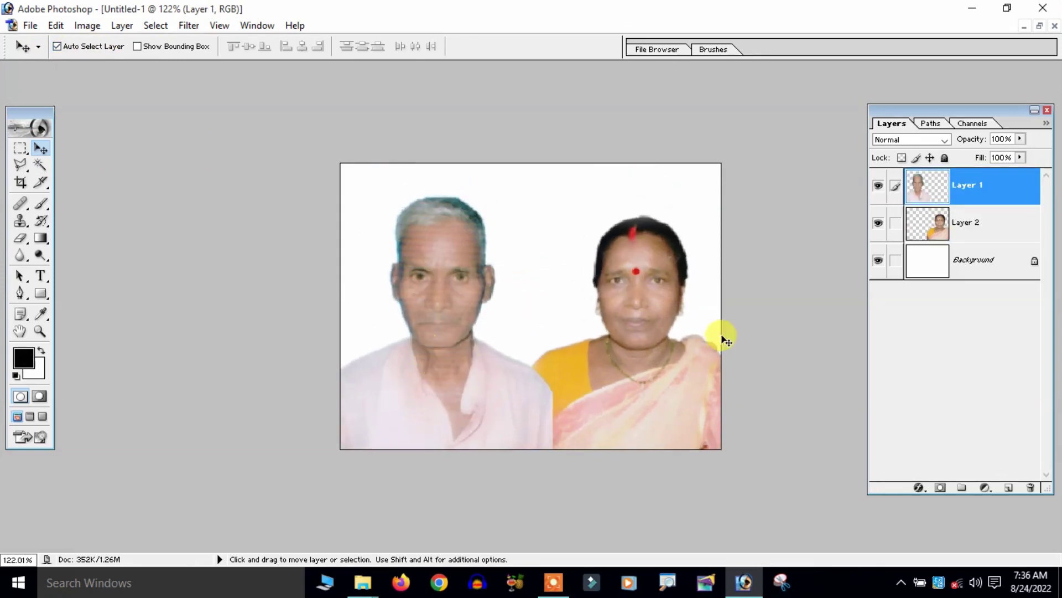
# Keep the man's layer on top, fine-tune both photos, and make Background the active layer.
pyautogui.moveTo(962, 237); pyautogui.dragTo(963, 184)
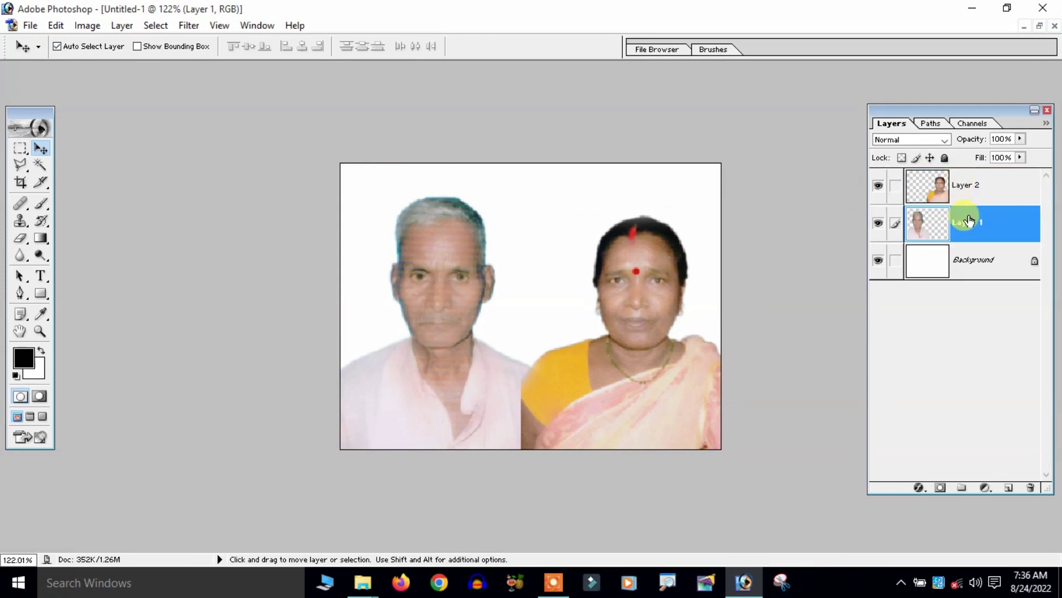
pyautogui.moveTo(965, 227)
pyautogui.mouseDown()
pyautogui.moveTo(959, 192)
pyautogui.moveTo(970, 186)
pyautogui.mouseUp()
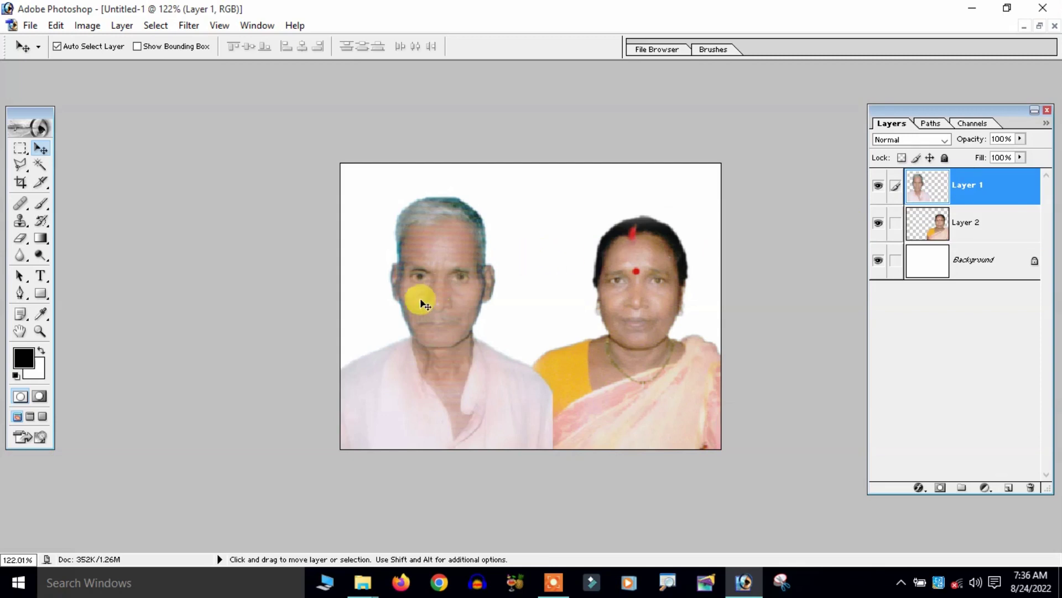
pyautogui.moveTo(432, 296); pyautogui.dragTo(441, 291)
pyautogui.moveTo(634, 302); pyautogui.dragTo(626, 306)
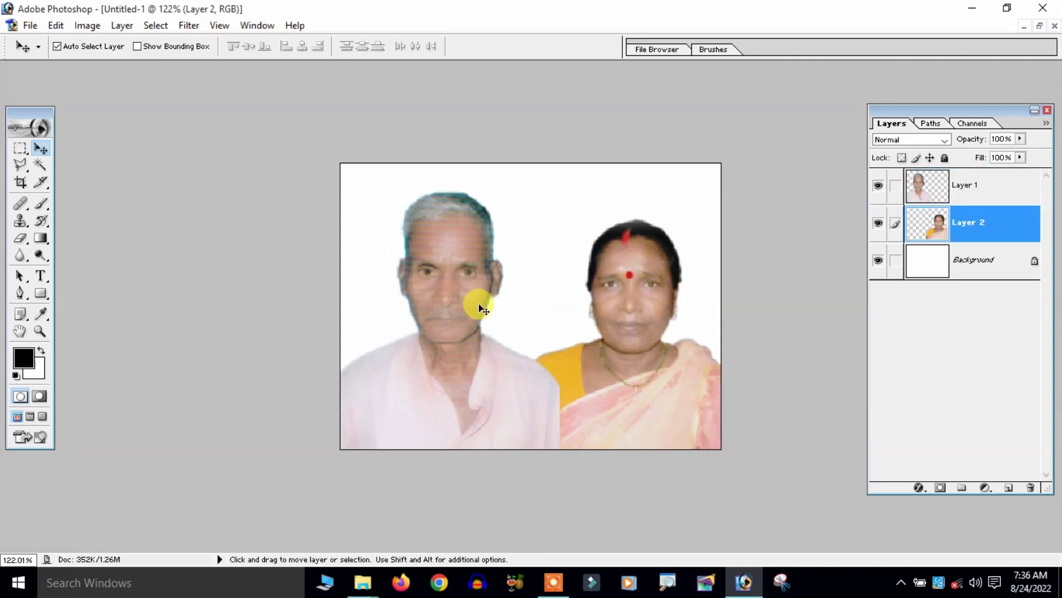
pyautogui.click(525, 199)
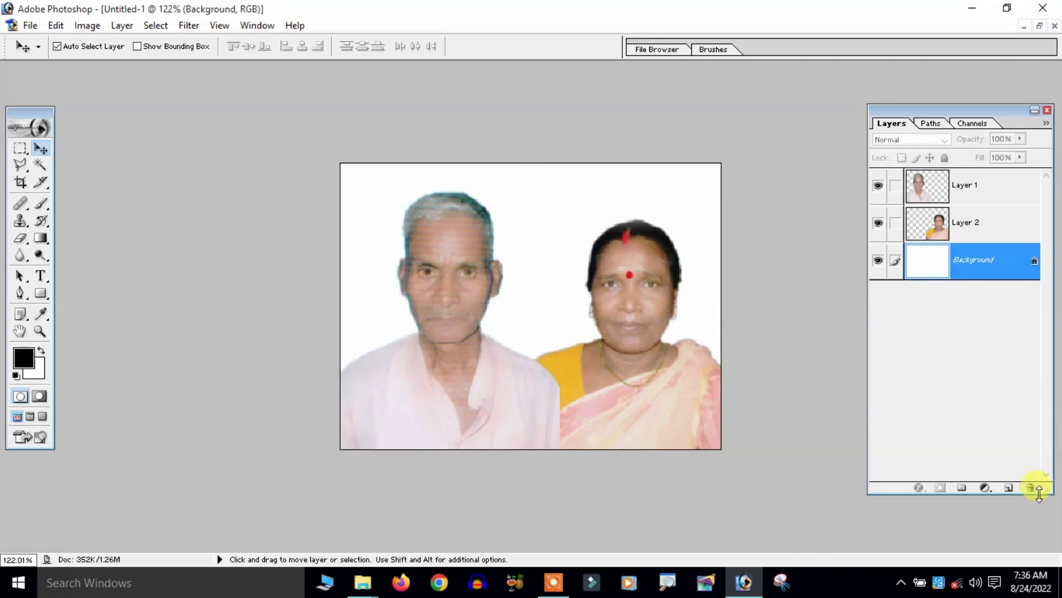
# Add a Solid Color fill layer and set its colour to blue-violet 7567FF.
pyautogui.click(982, 488)
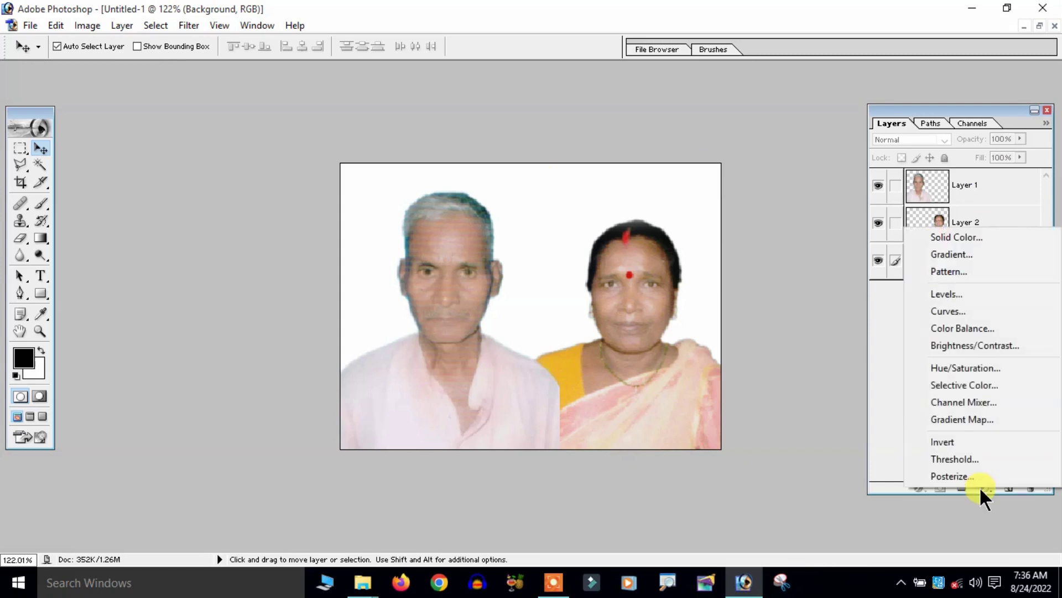
pyautogui.click(965, 235)
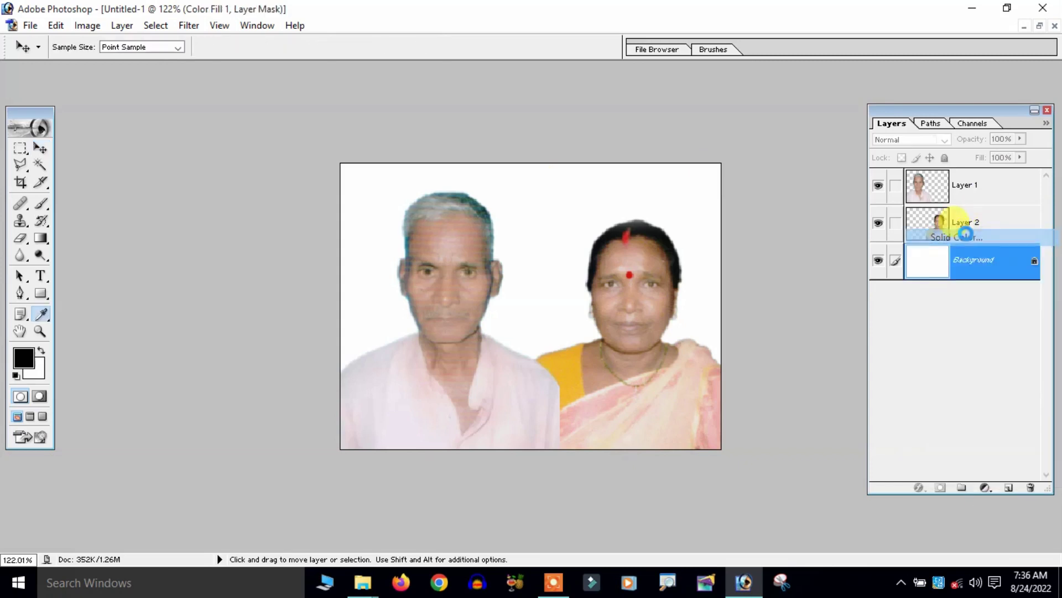
pyautogui.moveTo(887, 254); pyautogui.dragTo(888, 224)
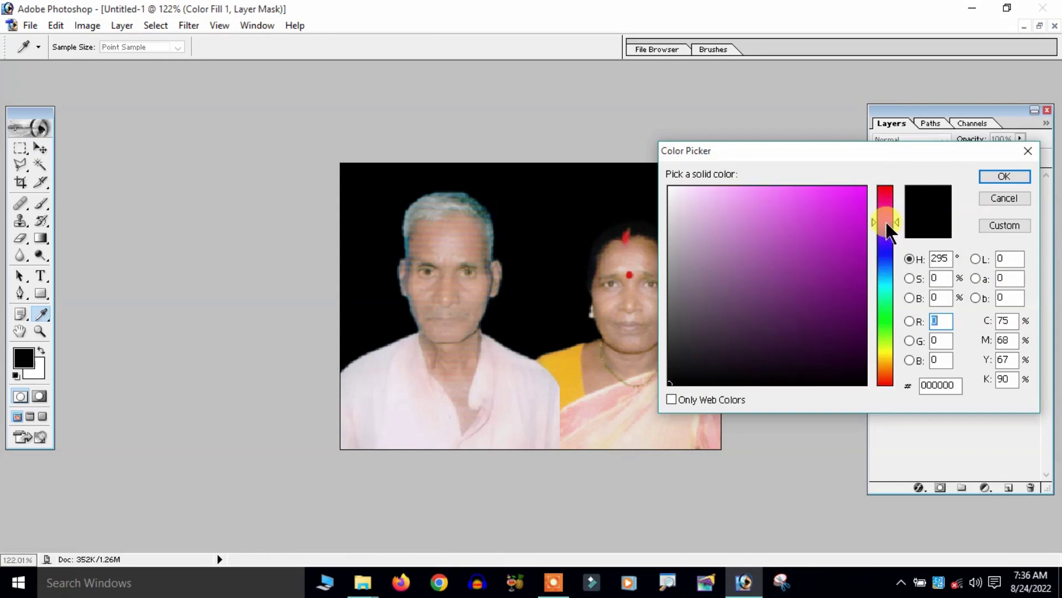
pyautogui.click(840, 188)
pyautogui.click(771, 187)
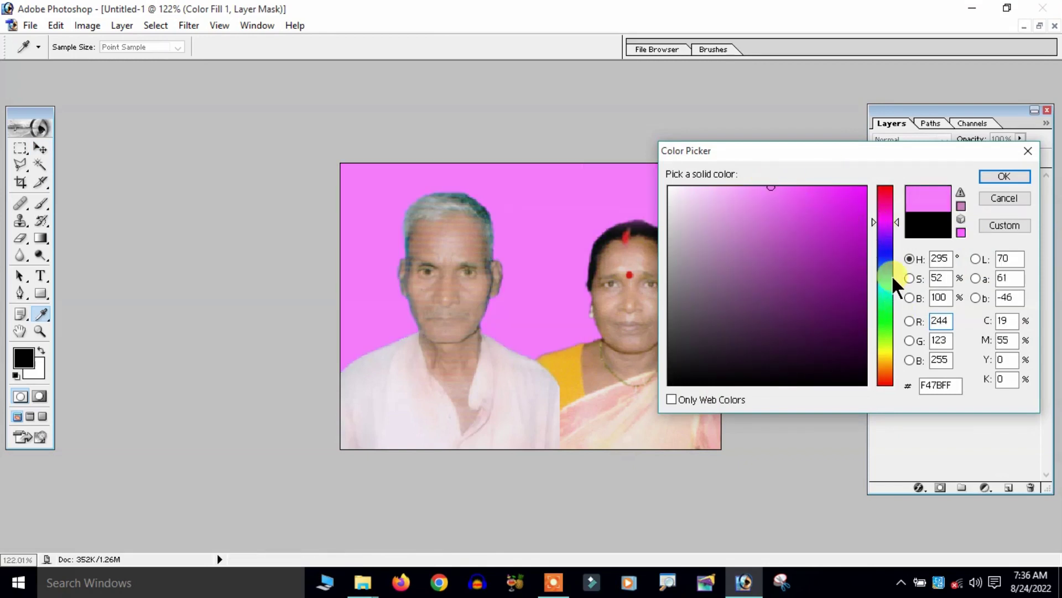
pyautogui.click(889, 275)
pyautogui.click(820, 216)
pyautogui.click(863, 253)
pyautogui.click(799, 186)
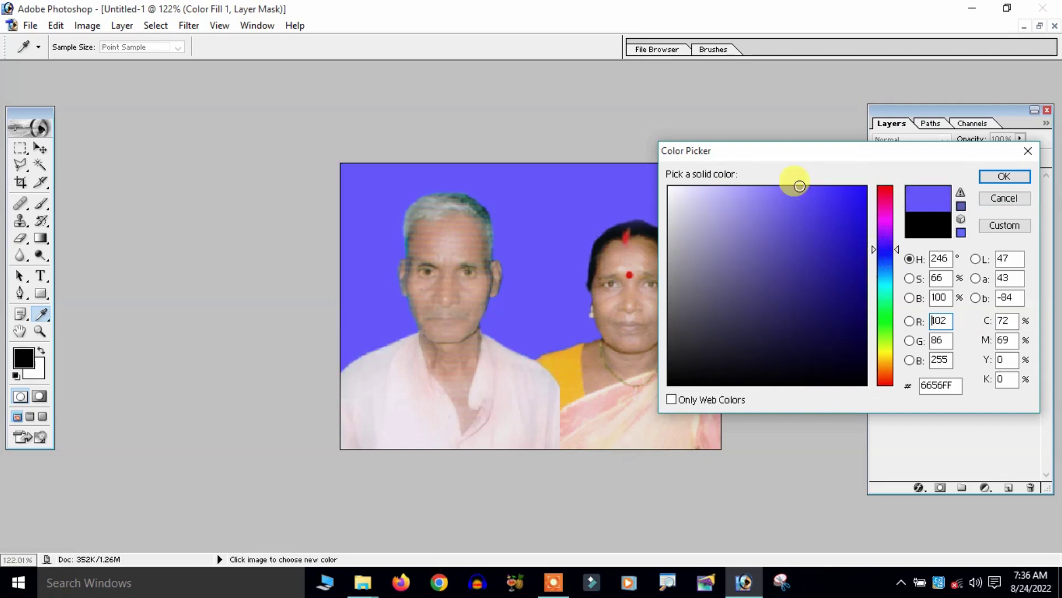
pyautogui.click(787, 188)
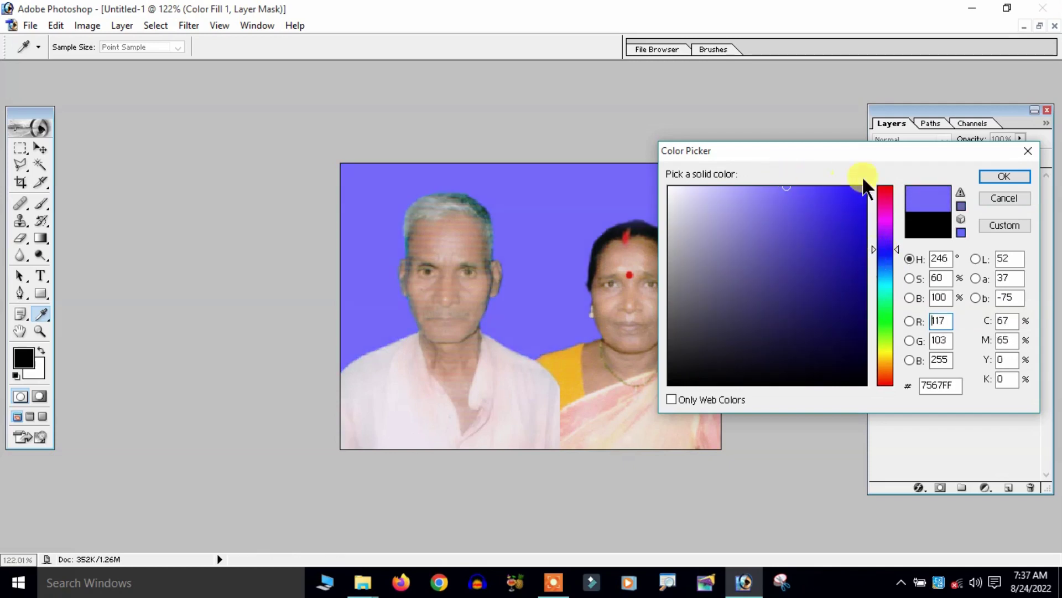
pyautogui.click(985, 177)
pyautogui.press('v')
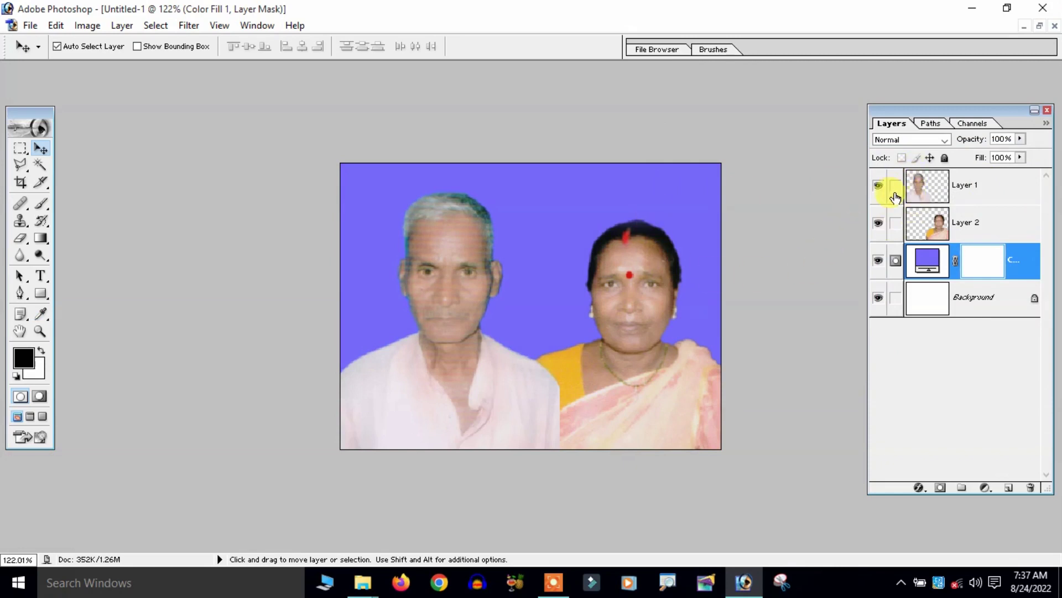
# Merge Layer 2 down into Layer 1 with Ctrl+E, then nudge the merged couple slightly.
pyautogui.click(931, 226)
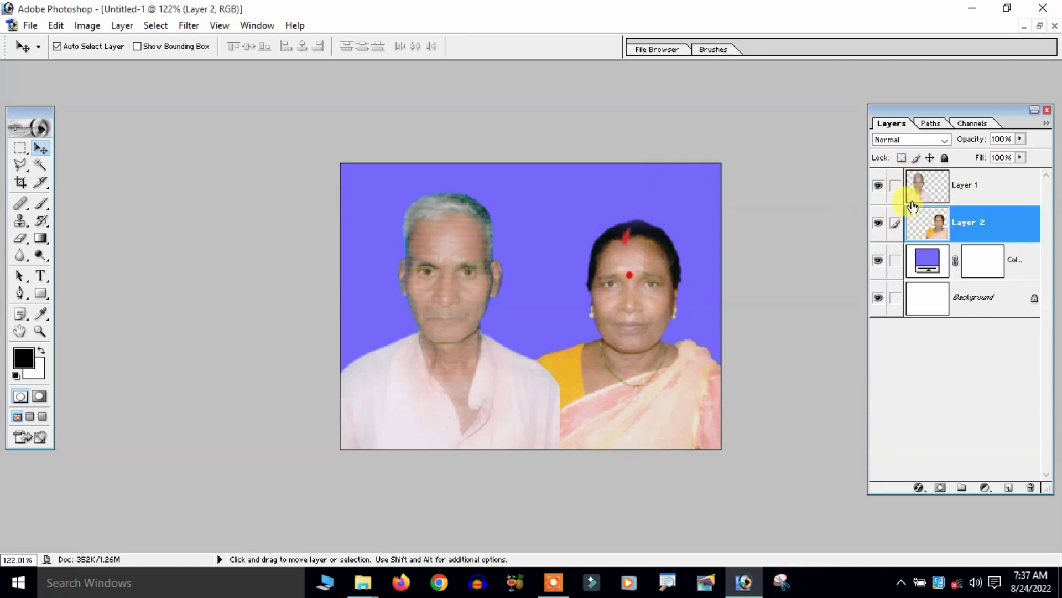
pyautogui.click(940, 194)
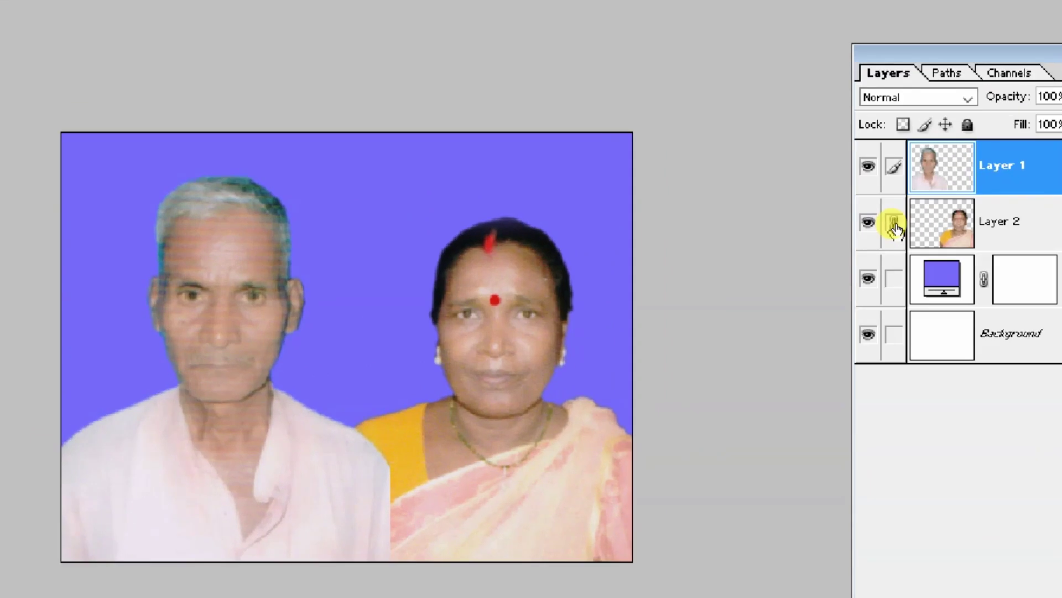
pyautogui.hotkey('ctrl', 'e')
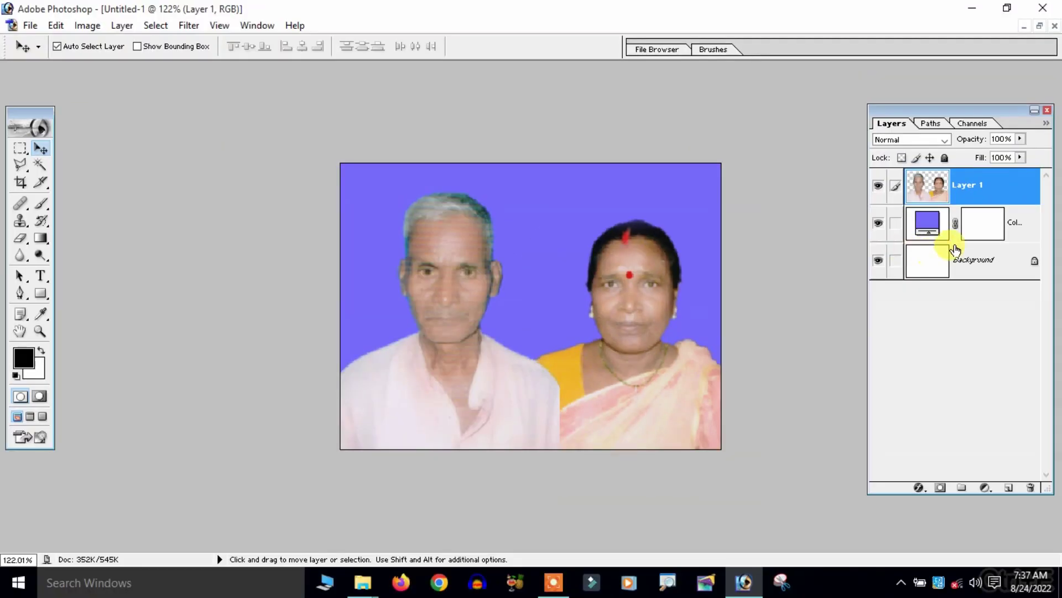
pyautogui.moveTo(641, 299); pyautogui.dragTo(642, 305)
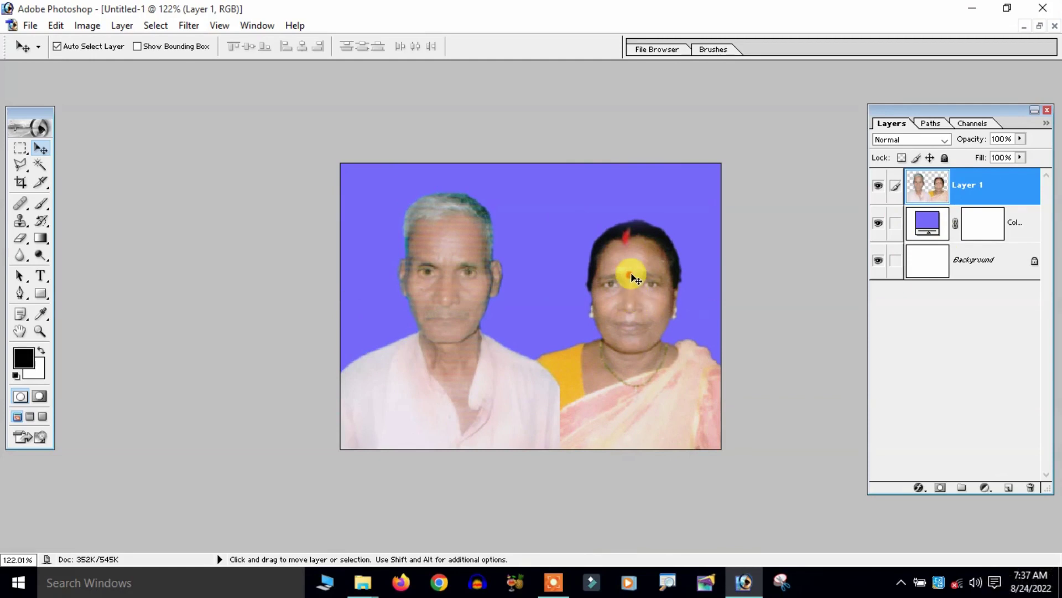
# Apply Levels to the merged couple with input values 19, 0.79 and 239.
pyautogui.hotkey('ctrl', 'l')
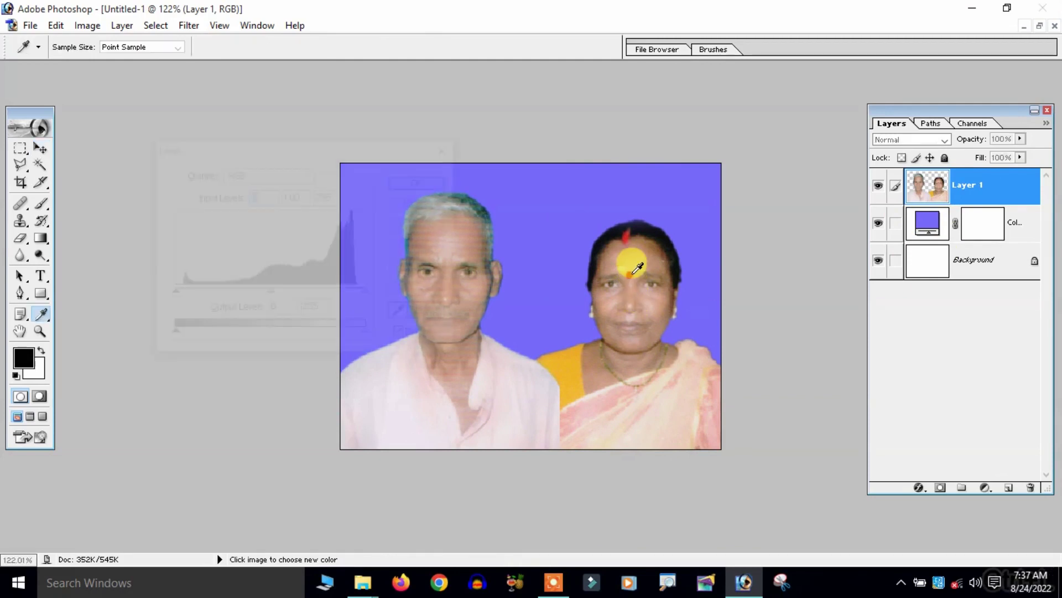
pyautogui.moveTo(291, 140); pyautogui.dragTo(275, 87)
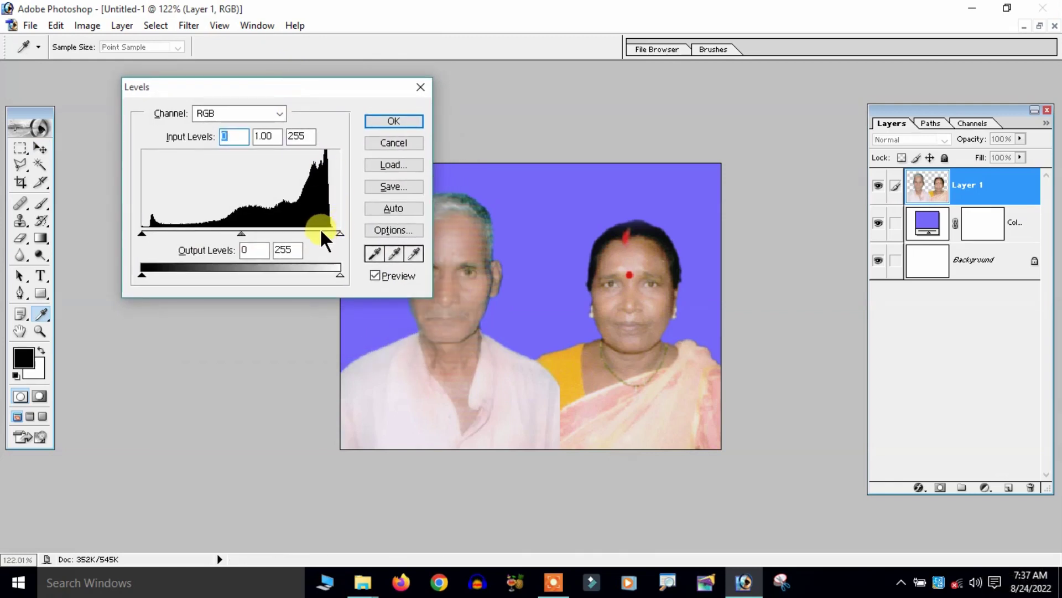
pyautogui.moveTo(337, 233); pyautogui.dragTo(327, 232)
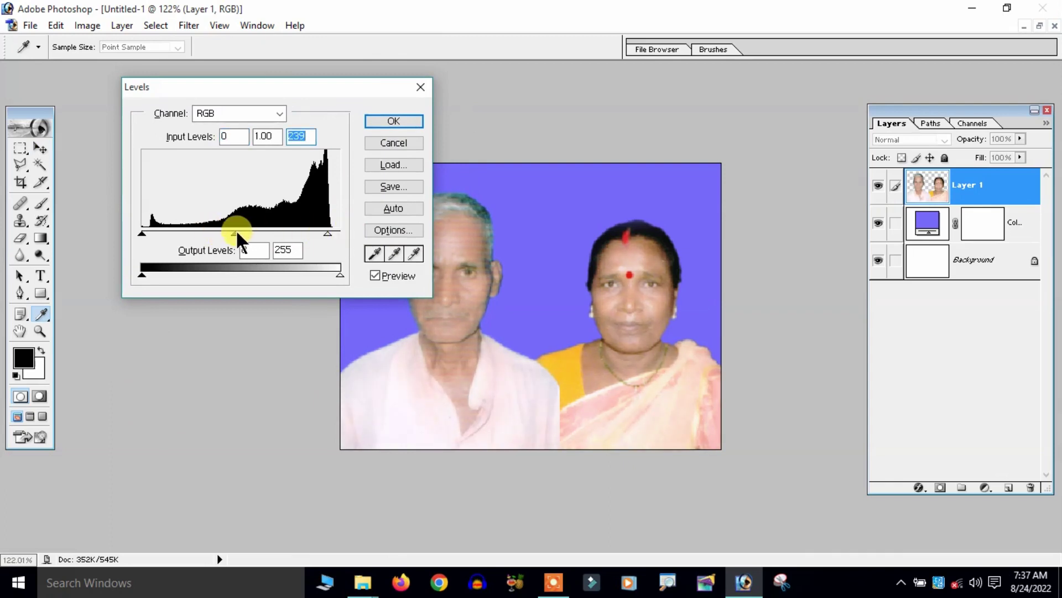
pyautogui.moveTo(236, 233); pyautogui.dragTo(249, 233)
pyautogui.moveTo(143, 234); pyautogui.dragTo(160, 233)
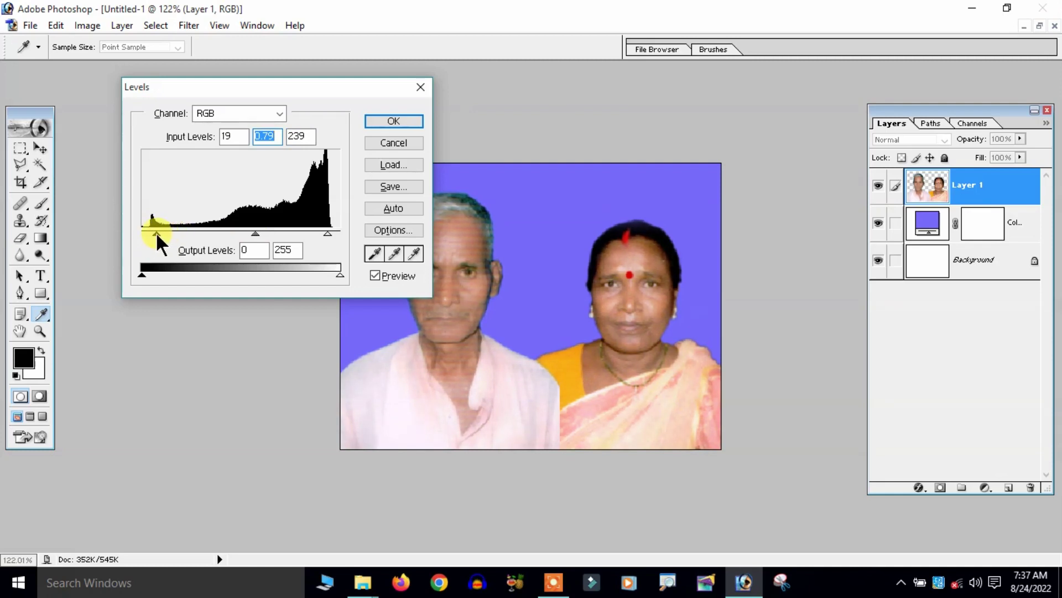
pyautogui.click(393, 122)
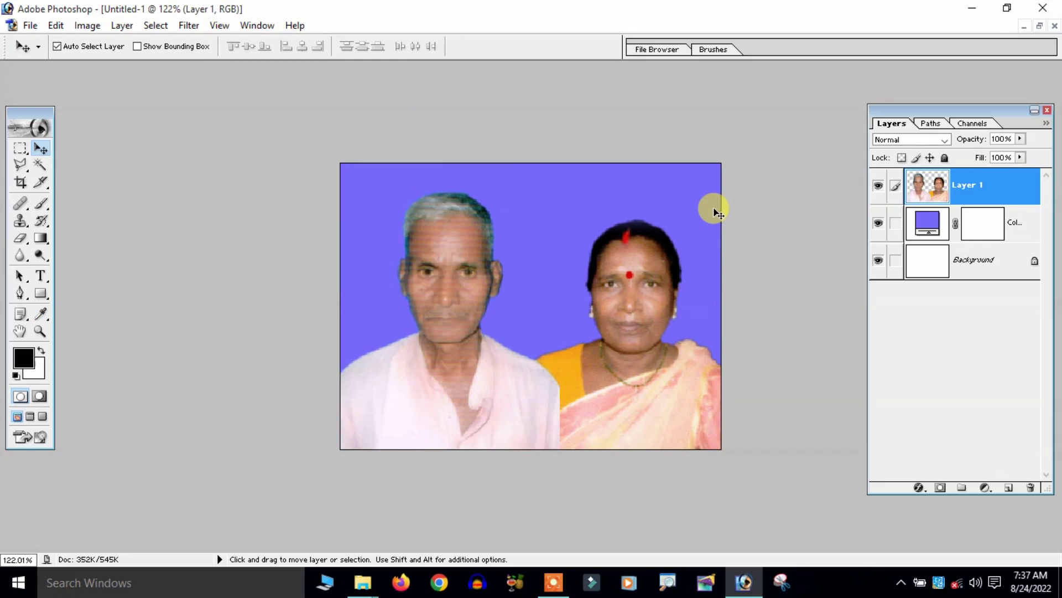
# Start Save As and go to the Joint Photo Kaise banye folder on the Desktop.
pyautogui.scroll(1, 718, 213)
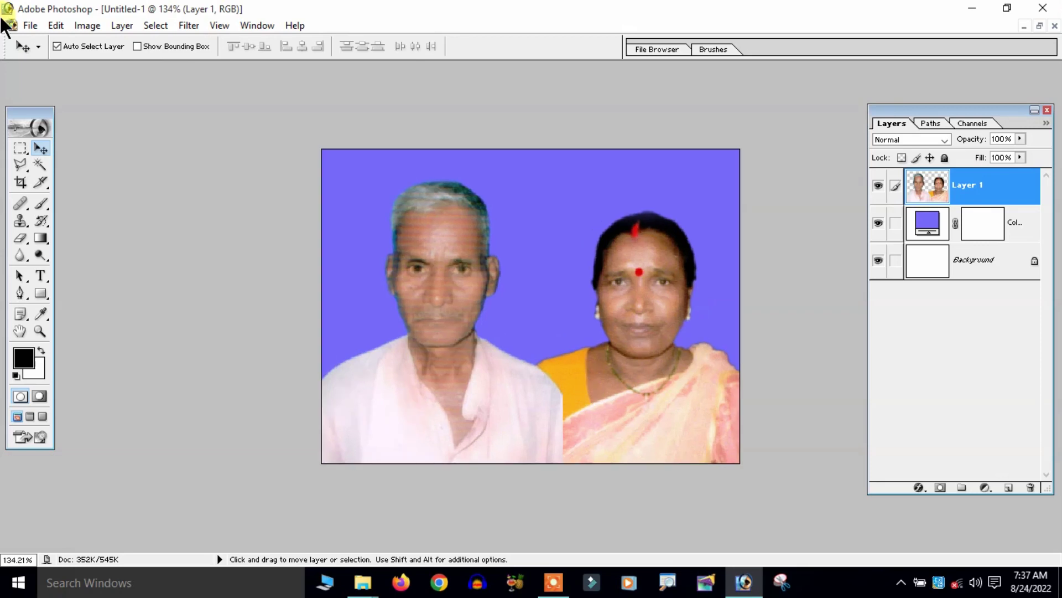
pyautogui.click(27, 25)
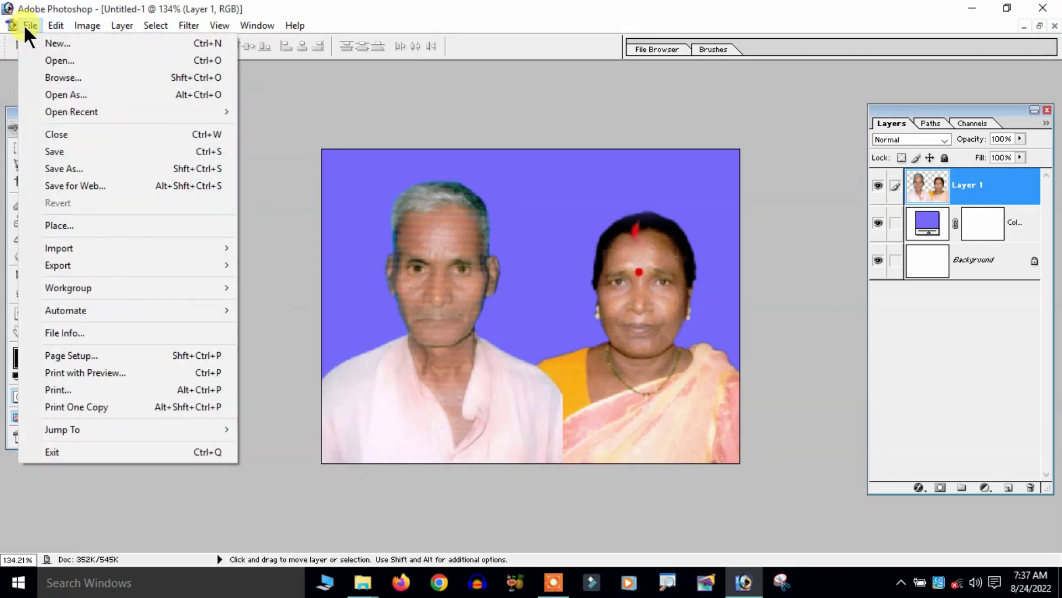
pyautogui.click(60, 169)
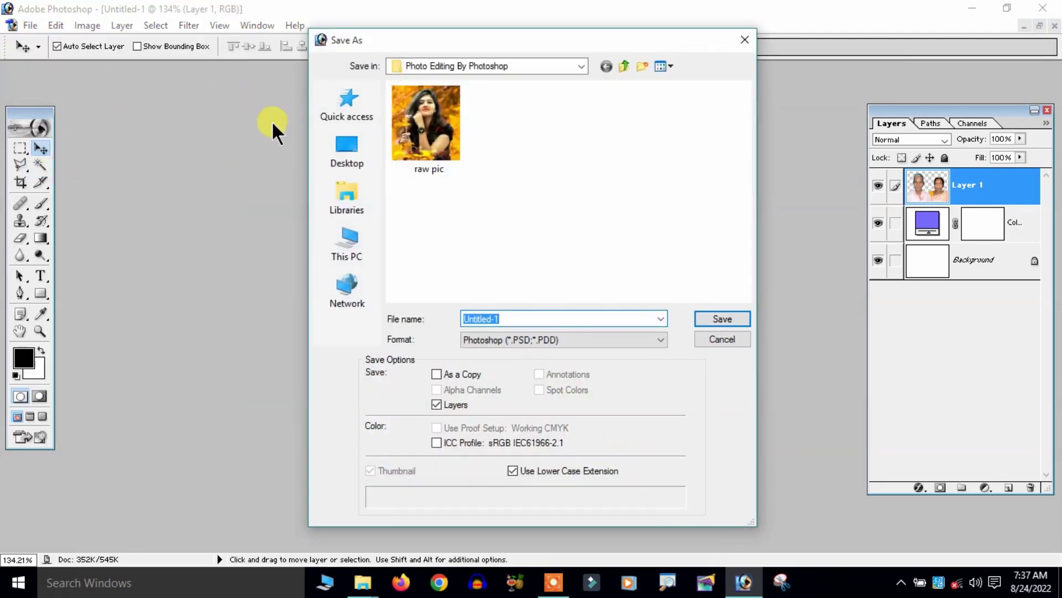
pyautogui.click(336, 165)
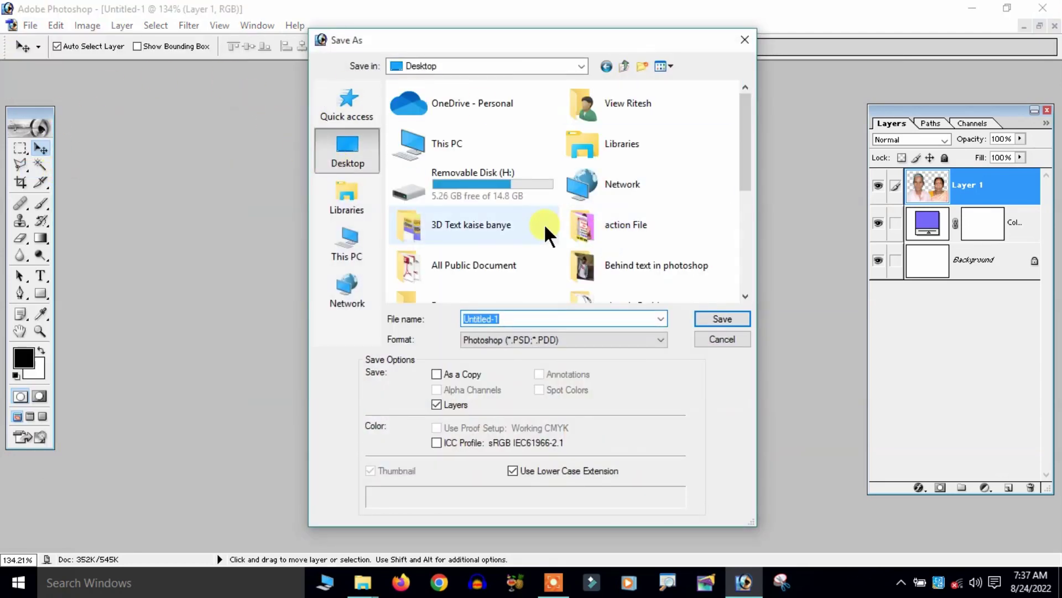
pyautogui.scroll(-3, 546, 231)
pyautogui.doubleClick(501, 178)
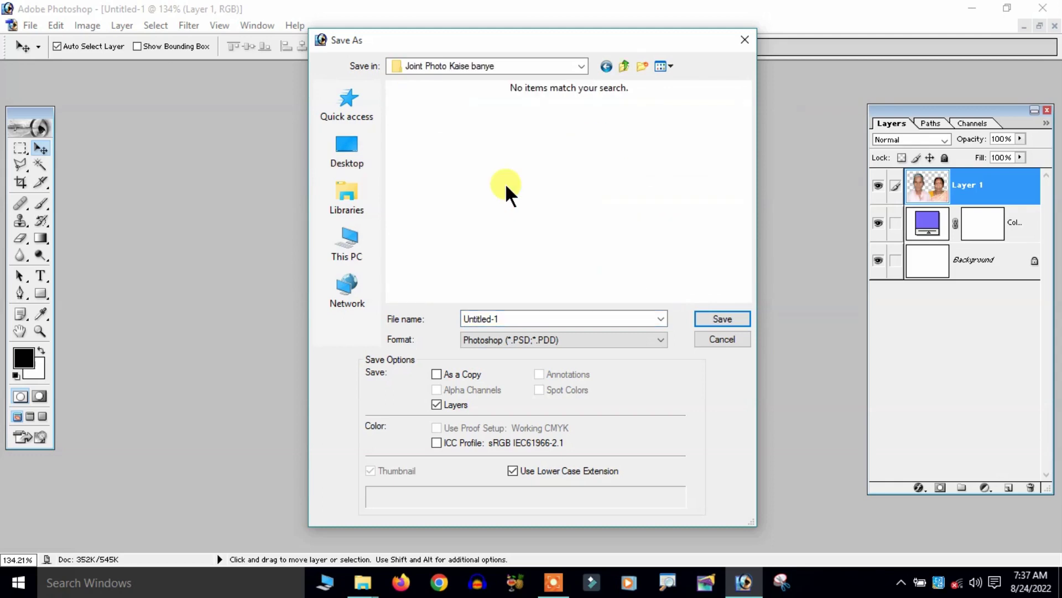
# Save the portrait there as a JPEG with a new file name, accepting the default JPEG options.
pyautogui.click(535, 339)
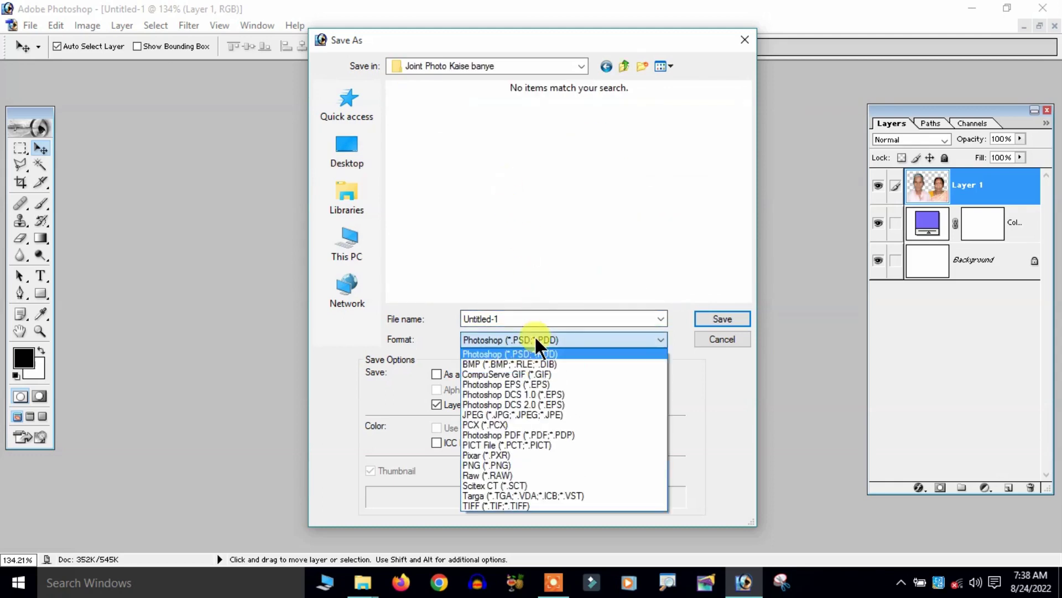
pyautogui.click(545, 415)
pyautogui.doubleClick(548, 317)
pyautogui.write('Joit pho')
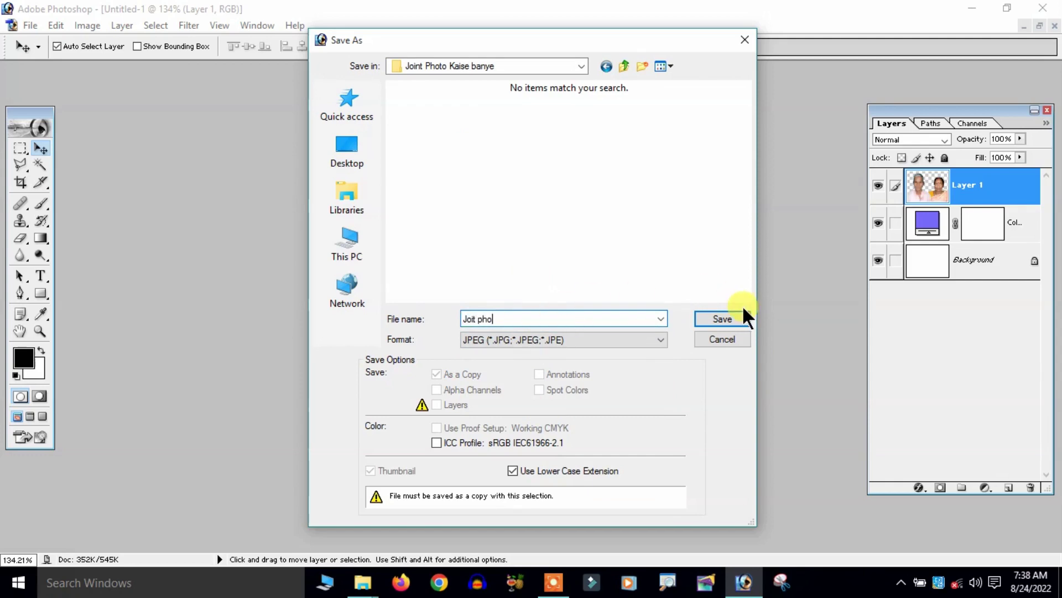
pyautogui.click(722, 318)
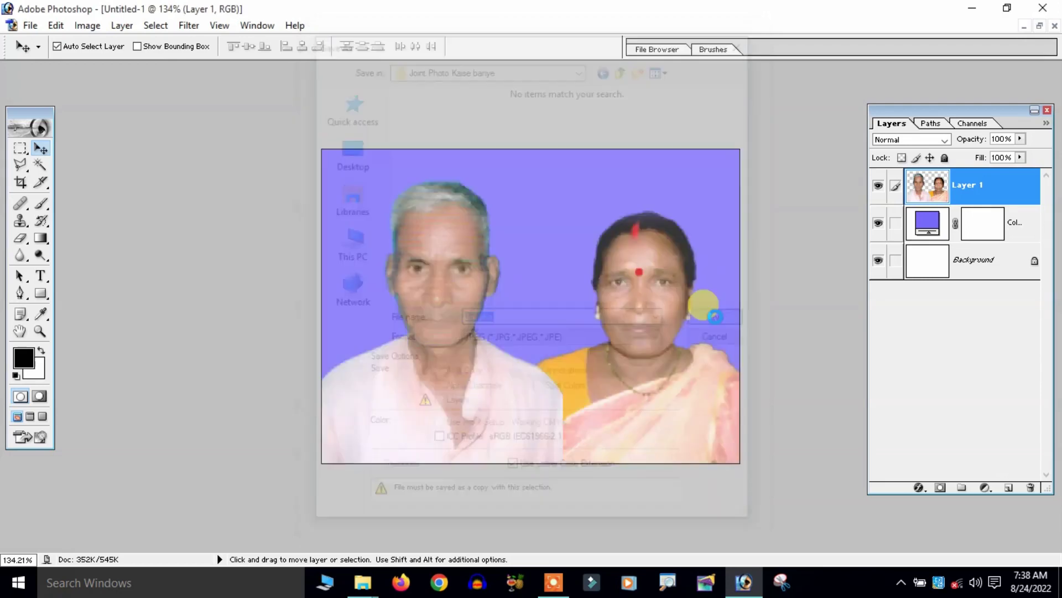
pyautogui.click(637, 183)
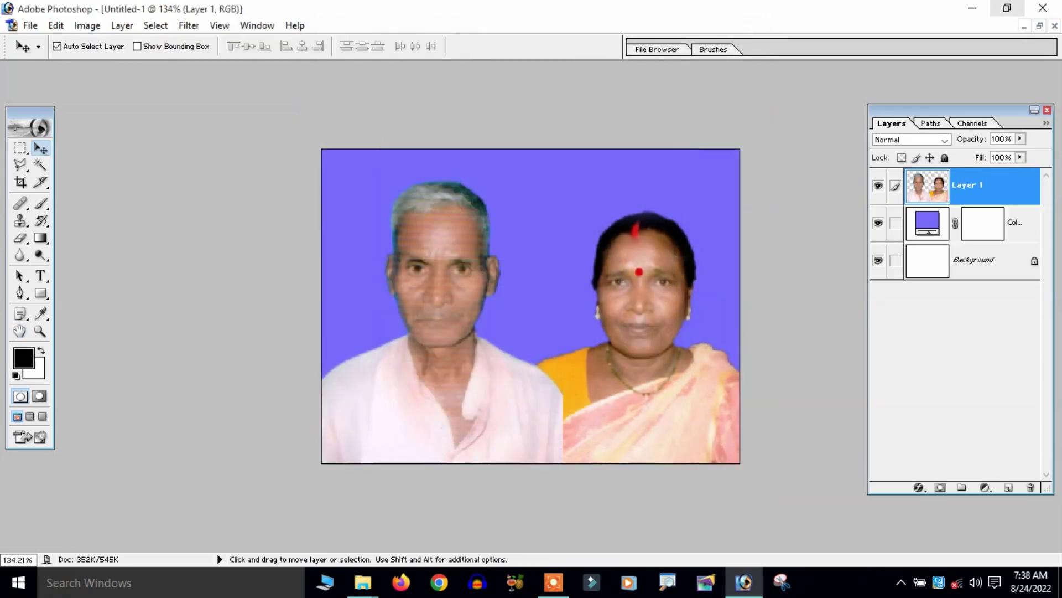
pyautogui.click(972, 8)
# View the Scan image and the saved joint photo in Photos, then return to Photoshop.
pyautogui.click(452, 244)
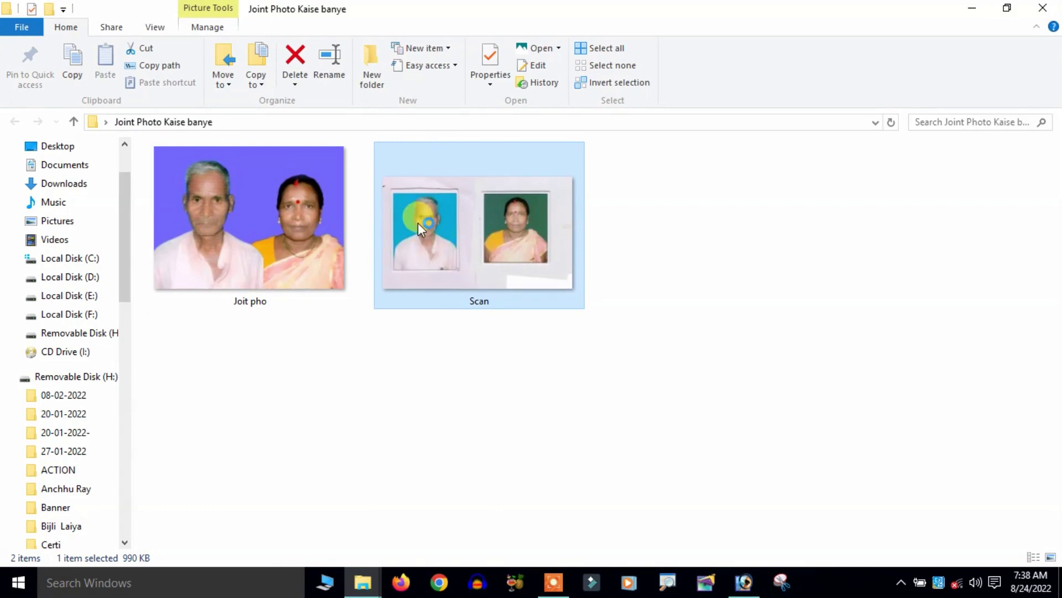
pyautogui.doubleClick(418, 223)
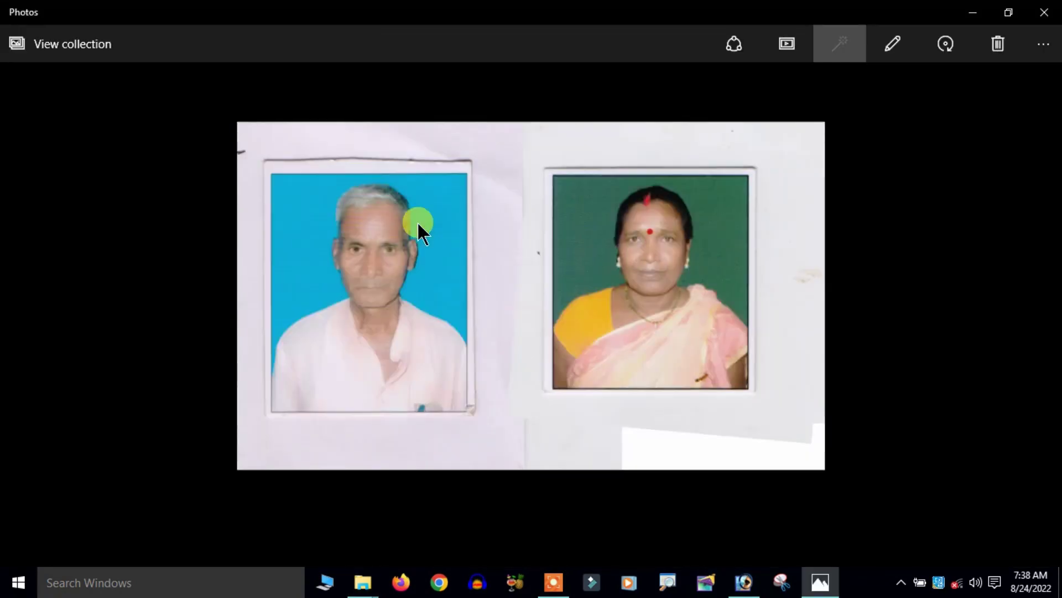
pyautogui.scroll(-1, 417, 221)
pyautogui.scroll(1, 417, 221)
pyautogui.scroll(-1, 417, 221)
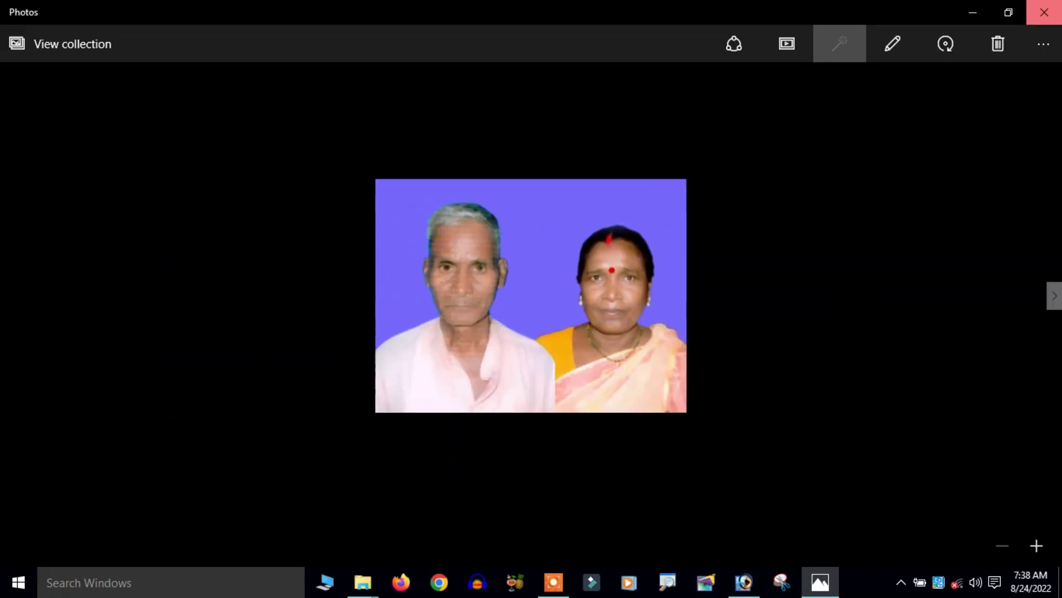
pyautogui.click(1044, 12)
pyautogui.click(744, 581)
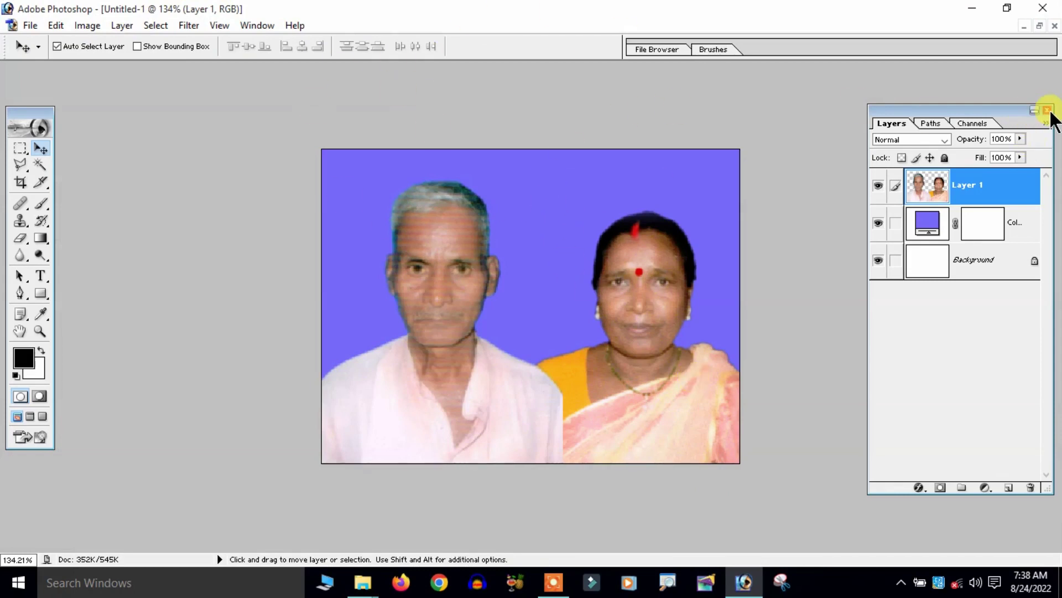
# Flatten the image into a single Background layer and close the Layers panel.
pyautogui.click(122, 25)
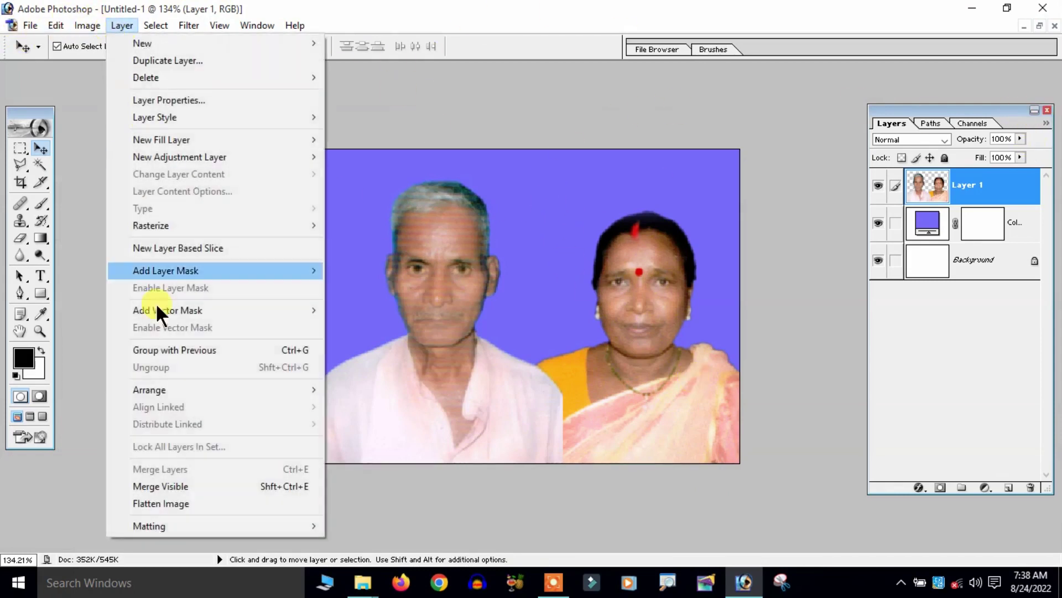
pyautogui.click(154, 503)
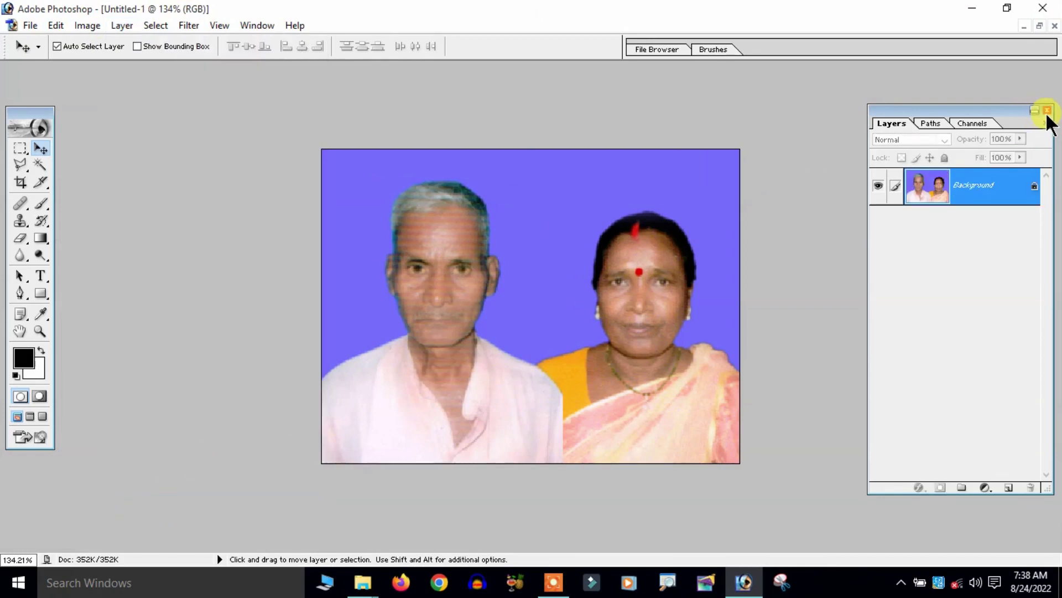
pyautogui.click(1047, 110)
pyautogui.click(246, 26)
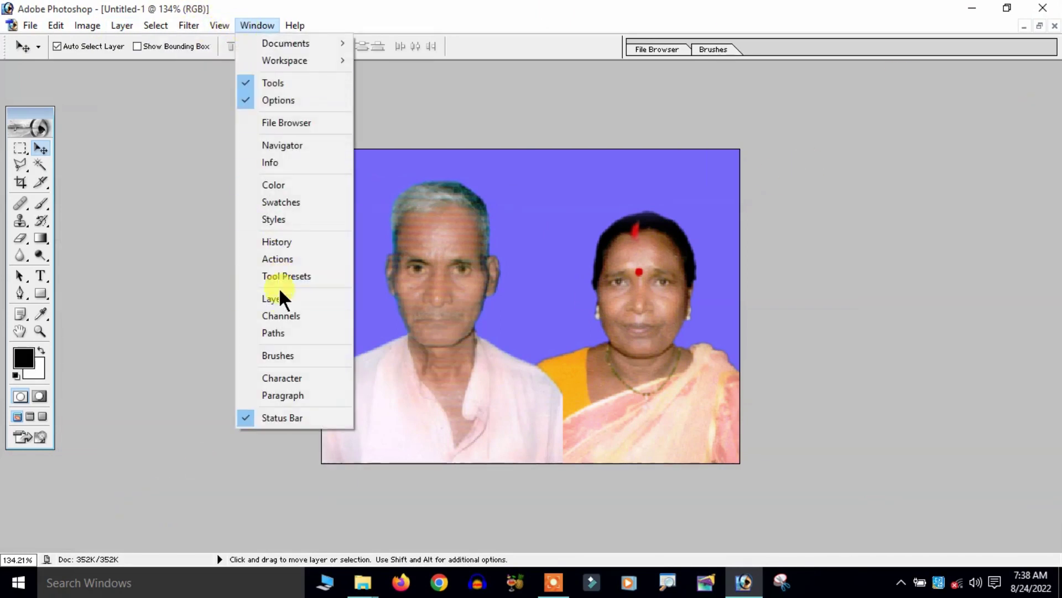
pyautogui.click(280, 298)
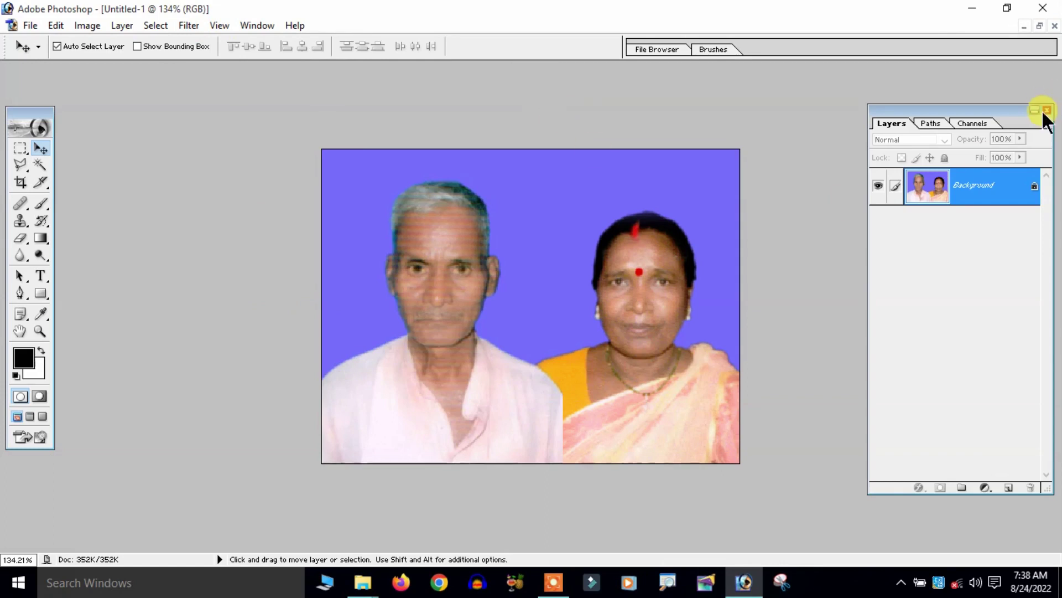
pyautogui.click(1048, 110)
# Show the Actions panel in Button Mode, widened to reveal full action names.
pyautogui.click(249, 28)
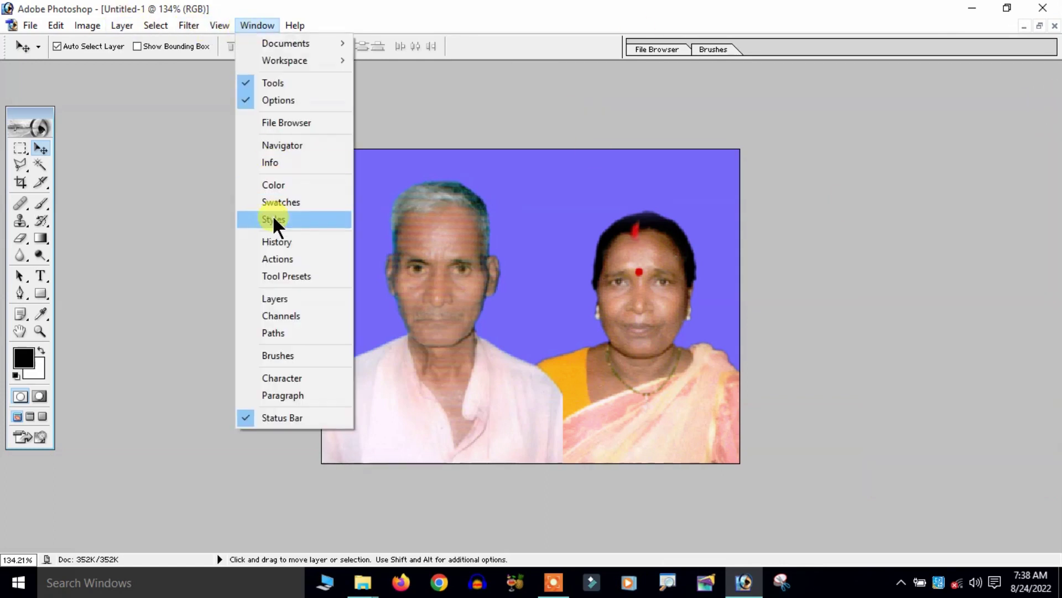
pyautogui.click(279, 261)
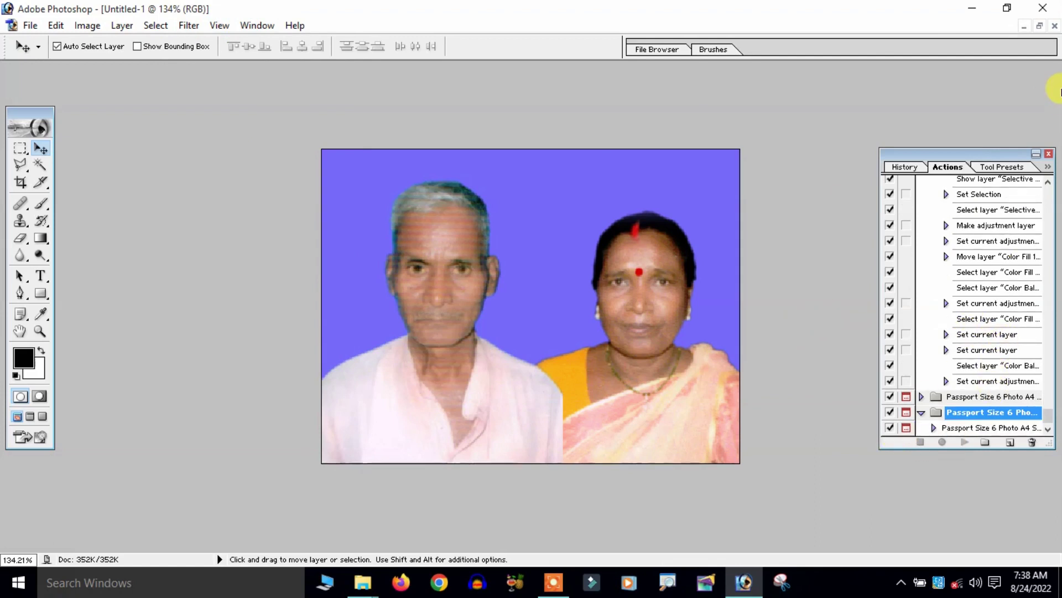
pyautogui.click(1049, 164)
pyautogui.click(982, 136)
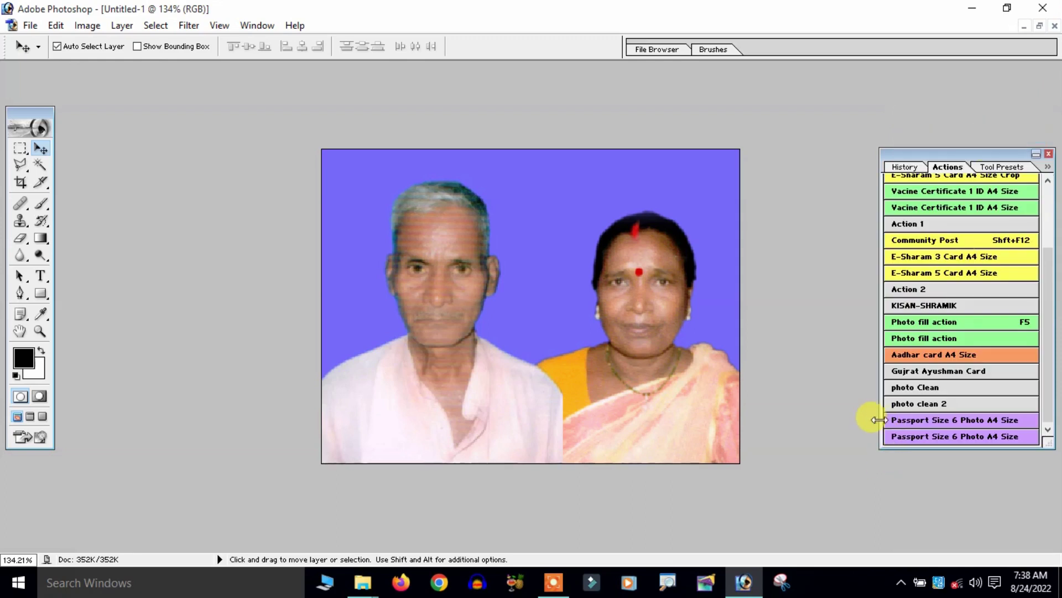
pyautogui.moveTo(880, 419); pyautogui.dragTo(861, 424)
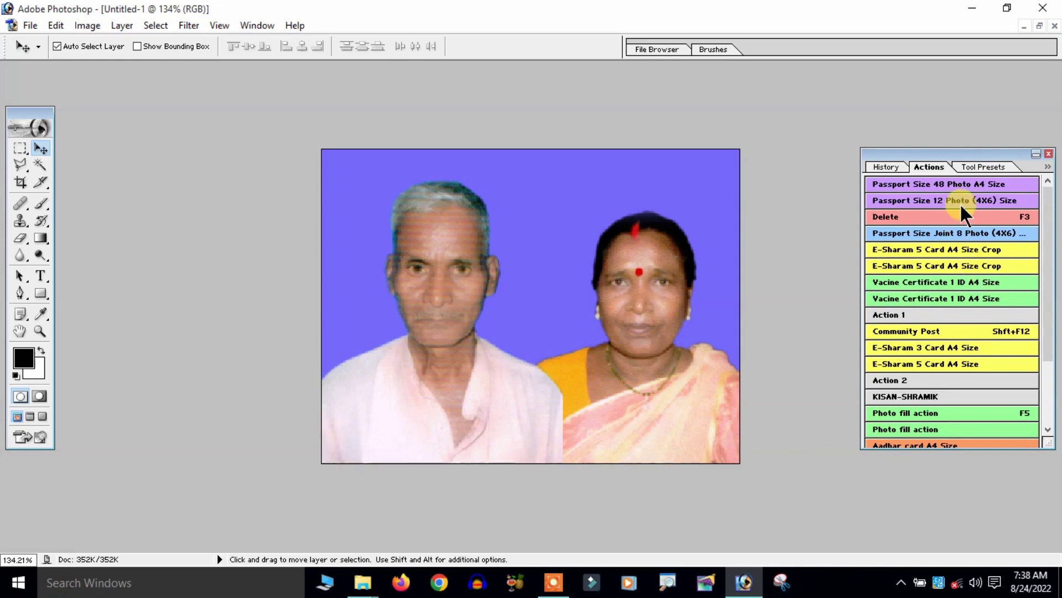
pyautogui.scroll(-1, 954, 309)
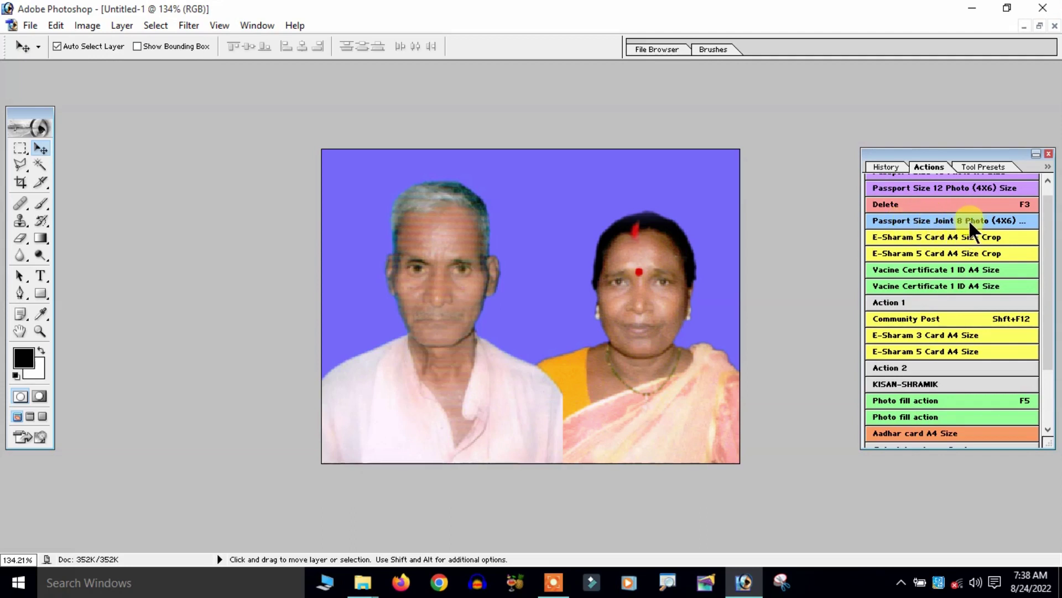
# Run the Passport Size Joint 8 Photo (4X6) action and move the crop box onto the portrait.
pyautogui.click(1003, 222)
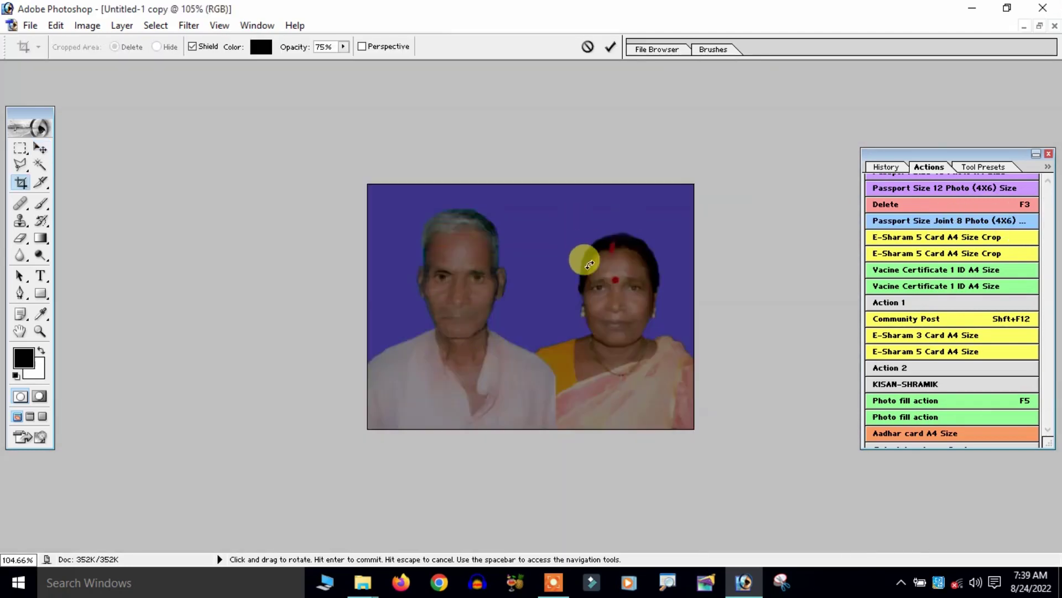
pyautogui.hotkey('ctrl', '-')
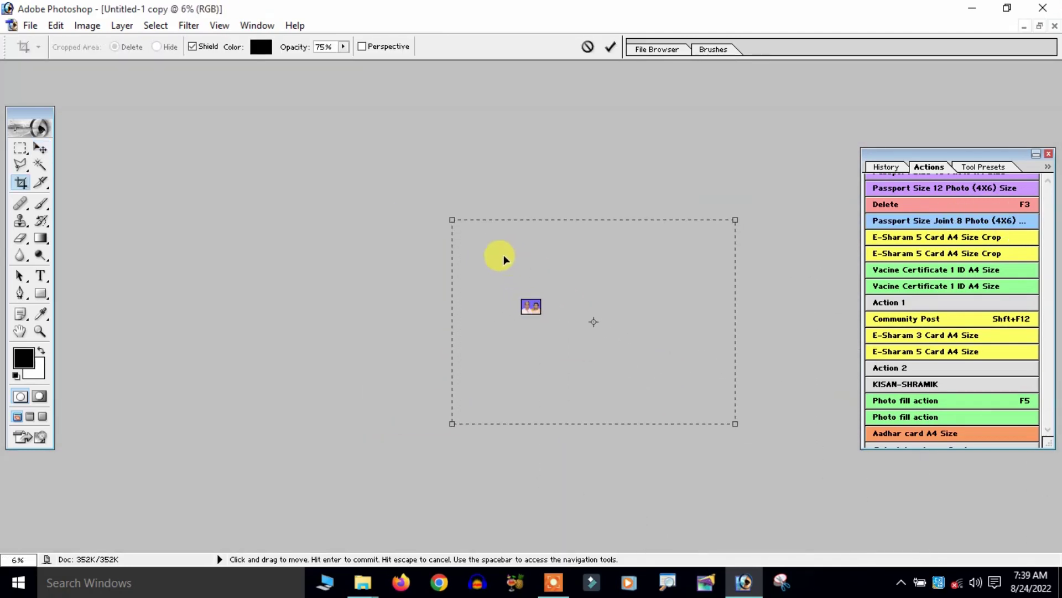
pyautogui.moveTo(451, 218)
pyautogui.mouseDown()
pyautogui.moveTo(636, 350)
pyautogui.moveTo(505, 297)
pyautogui.mouseUp()
pyautogui.hotkey('ctrl', '+')
pyautogui.hotkey('ctrl', '+')
pyautogui.moveTo(755, 469); pyautogui.dragTo(506, 291)
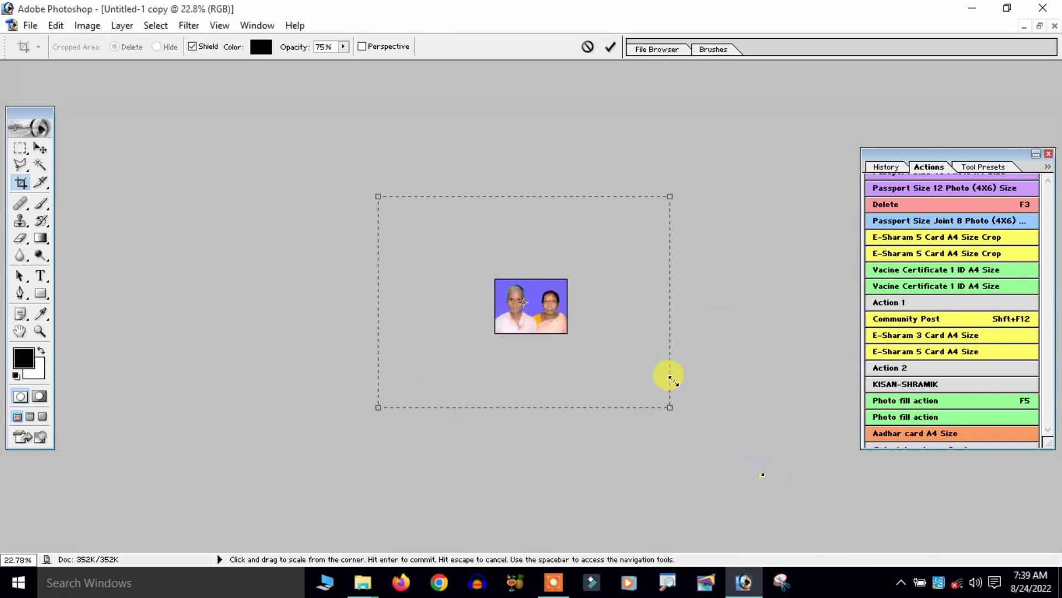
pyautogui.moveTo(457, 233); pyautogui.dragTo(577, 309)
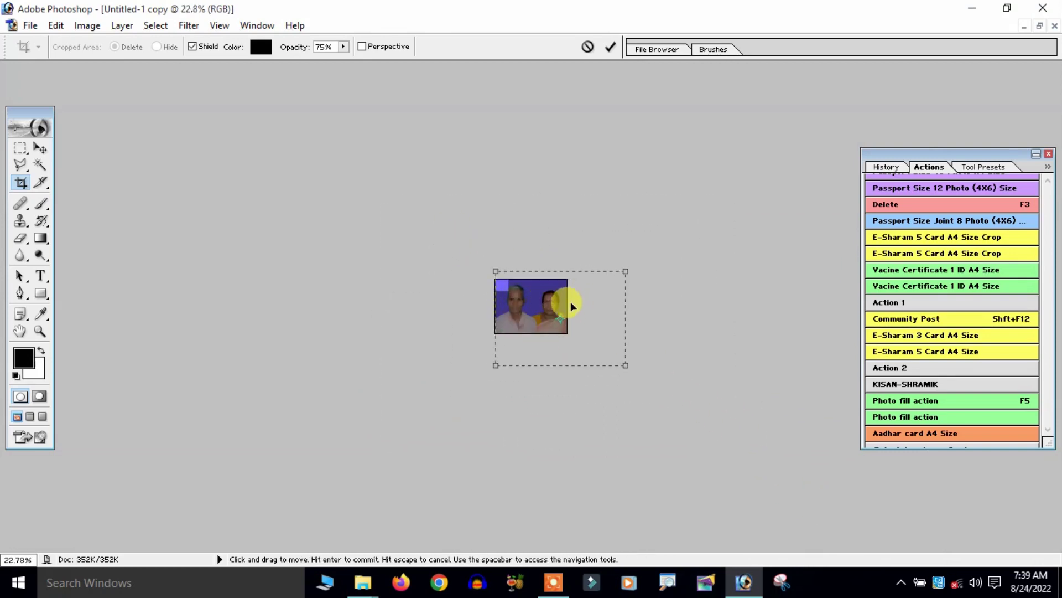
# Tighten the crop box around the couple portrait and commit the crop.
pyautogui.hotkey('ctrl', '+')
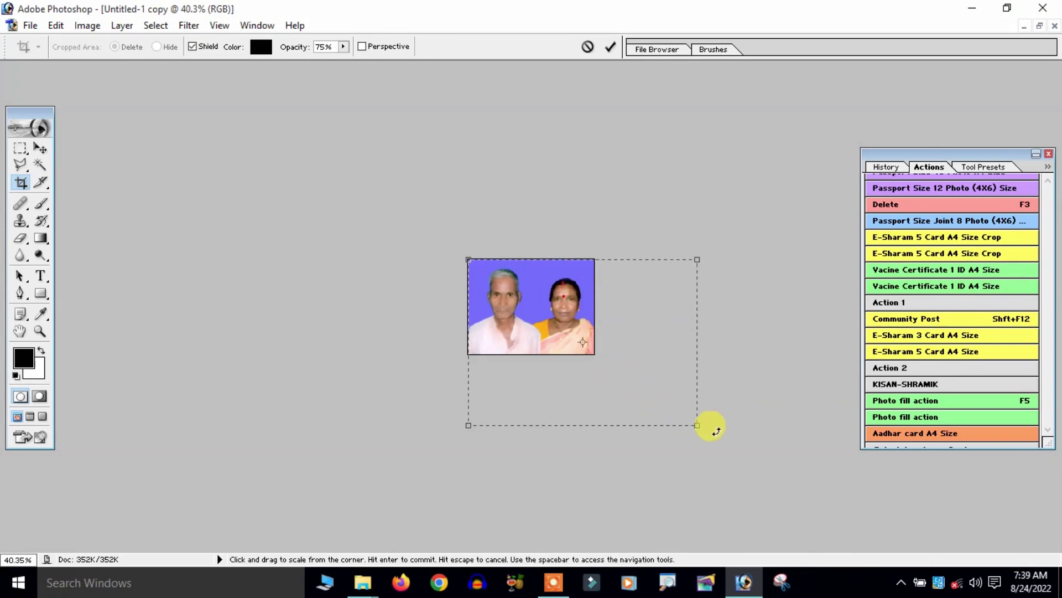
pyautogui.moveTo(691, 416); pyautogui.dragTo(610, 345)
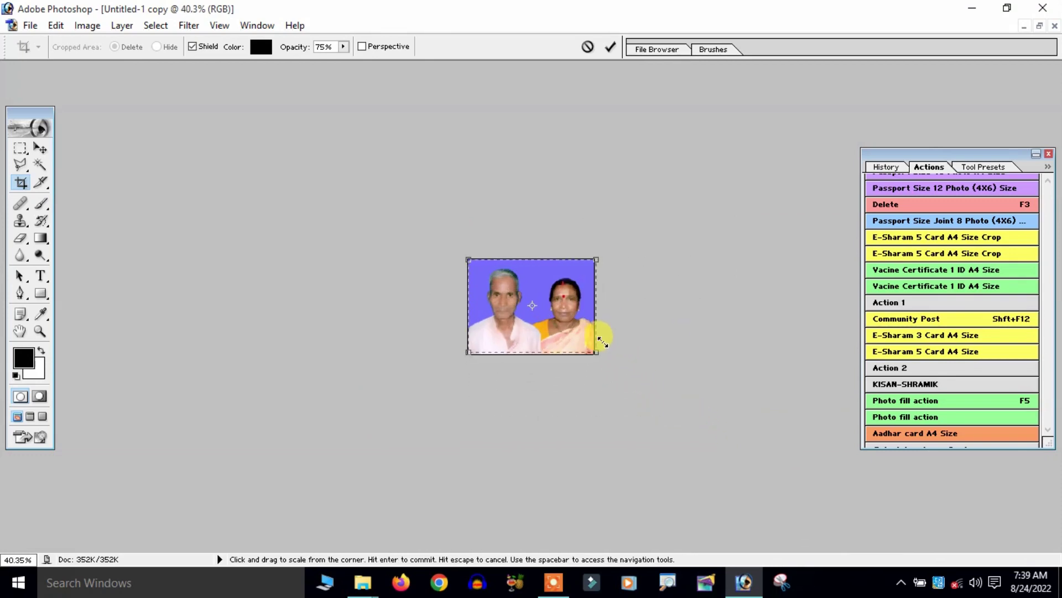
pyautogui.hotkey('ctrl', '+')
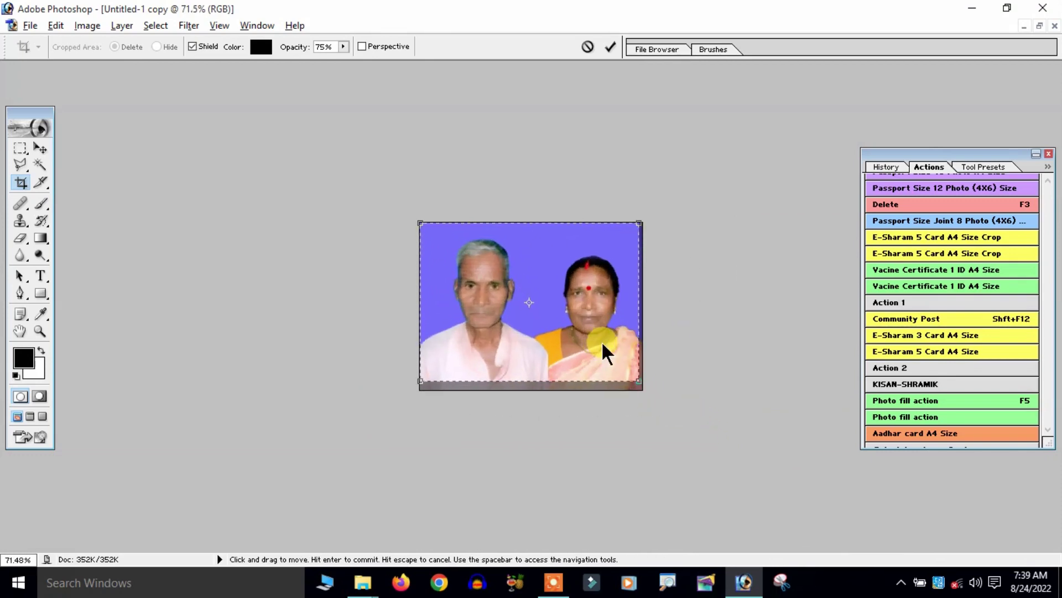
pyautogui.hotkey('alt', '-')
pyautogui.press('Escape')
pyautogui.press('Down')
pyautogui.press('Down')
pyautogui.press('Down')
pyautogui.press('Right')
pyautogui.press('Right')
pyautogui.press('Right')
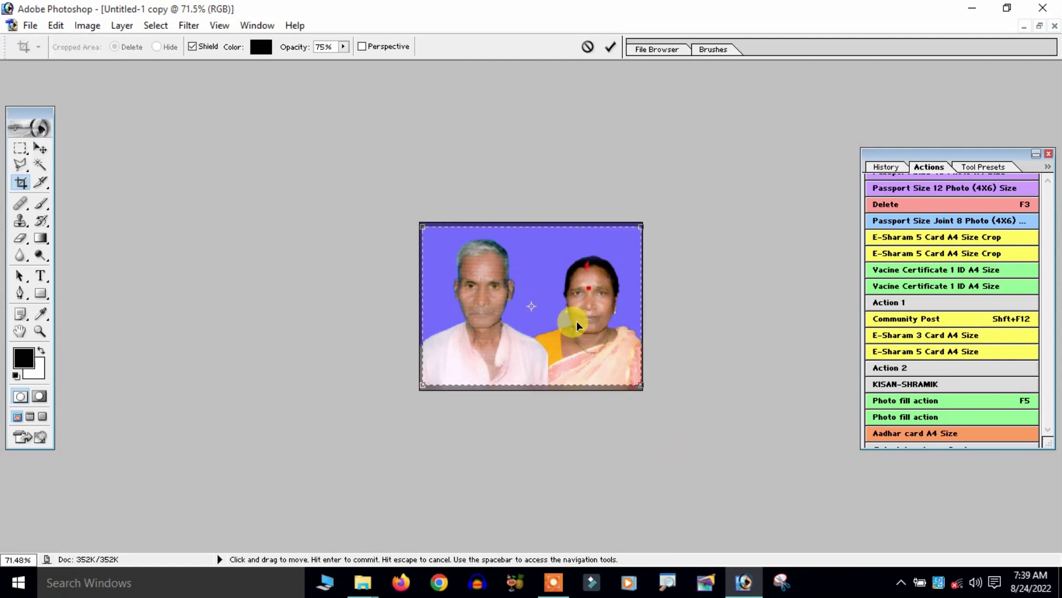
pyautogui.press('Return')
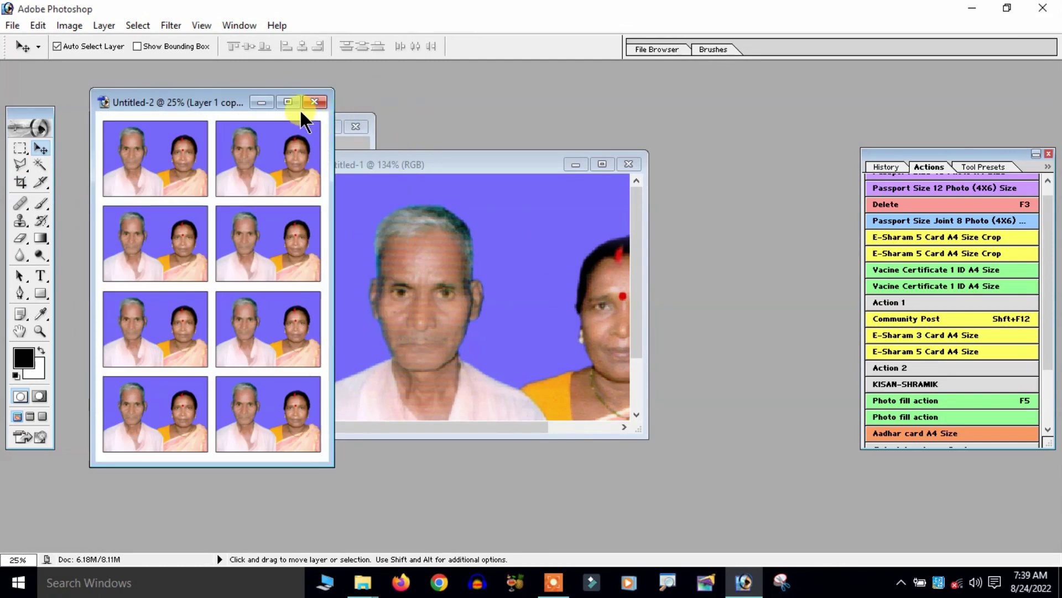
# Maximize the Untitled-2 sheet window and fit the sheet on screen with Ctrl+0.
pyautogui.click(288, 101)
pyautogui.hotkey('ctrl', '0')
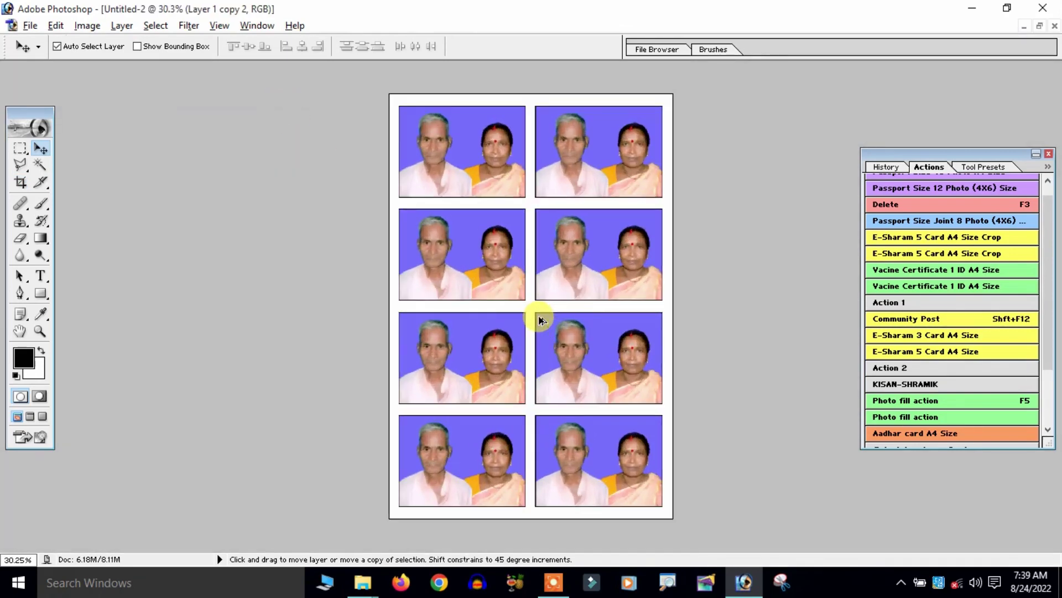